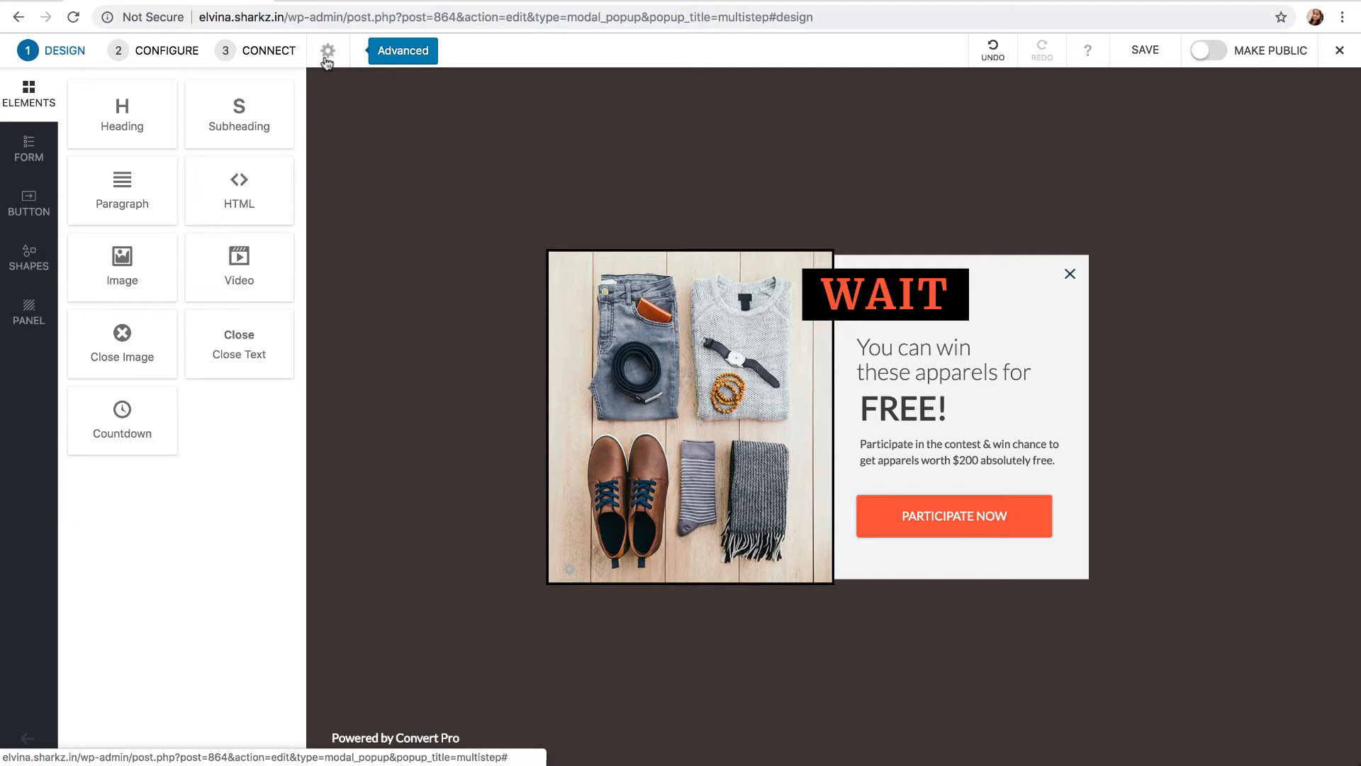
# Turn on the multi-step option for the popup and add a second step.
pyautogui.click(327, 62)
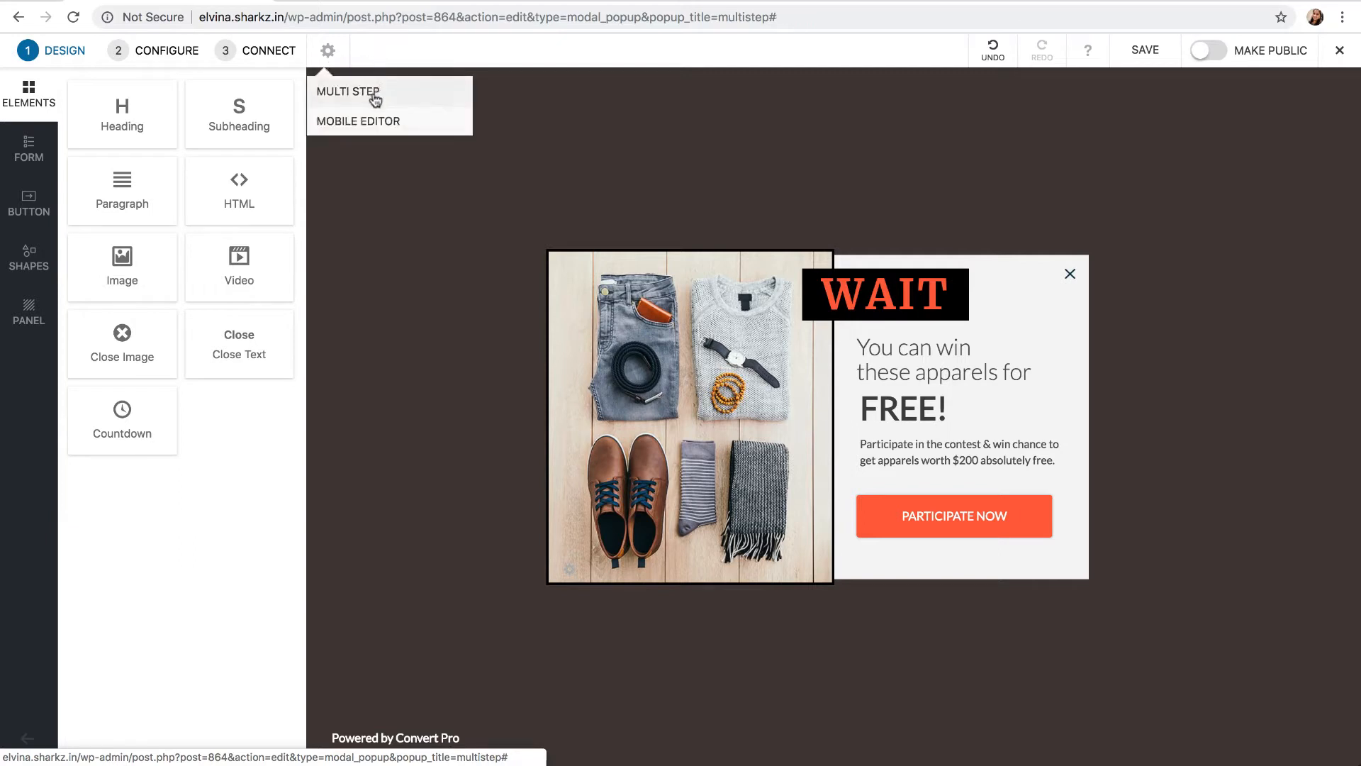
pyautogui.click(400, 99)
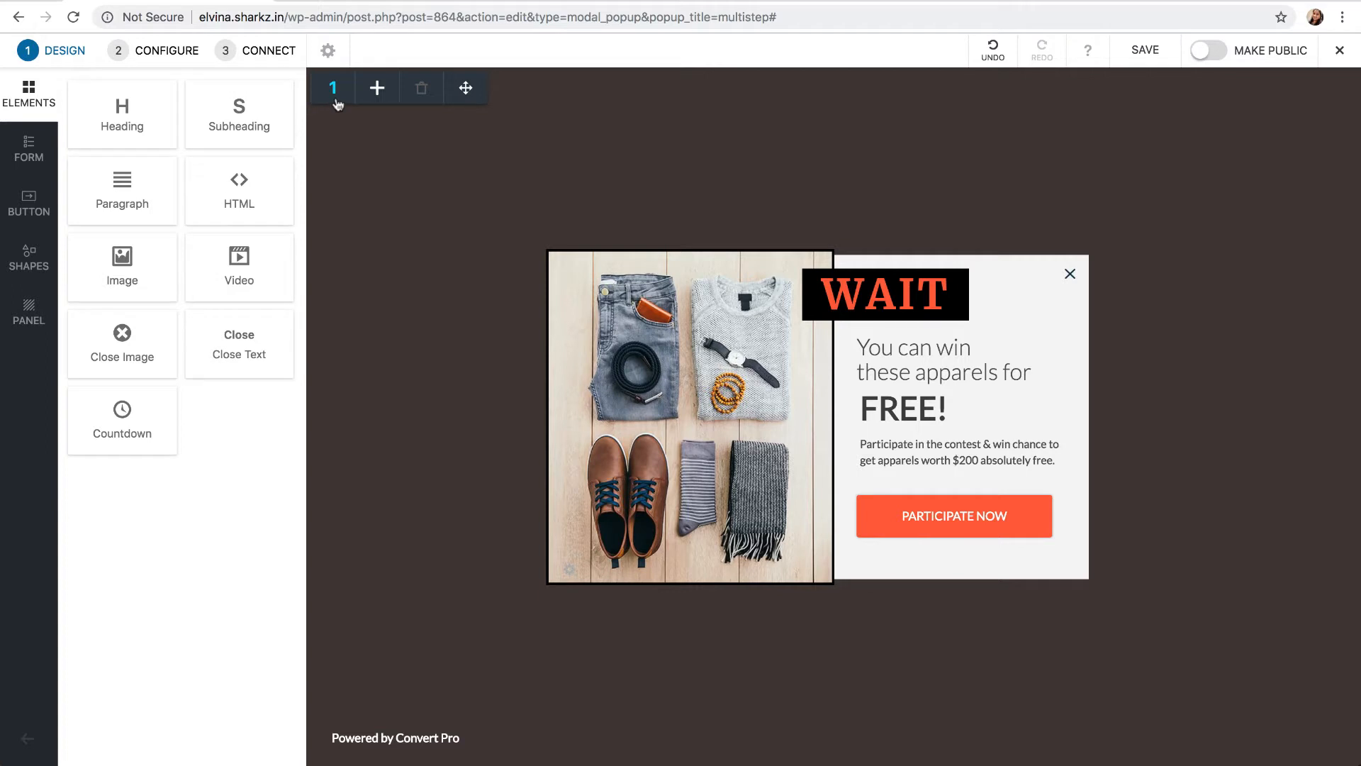
pyautogui.click(378, 90)
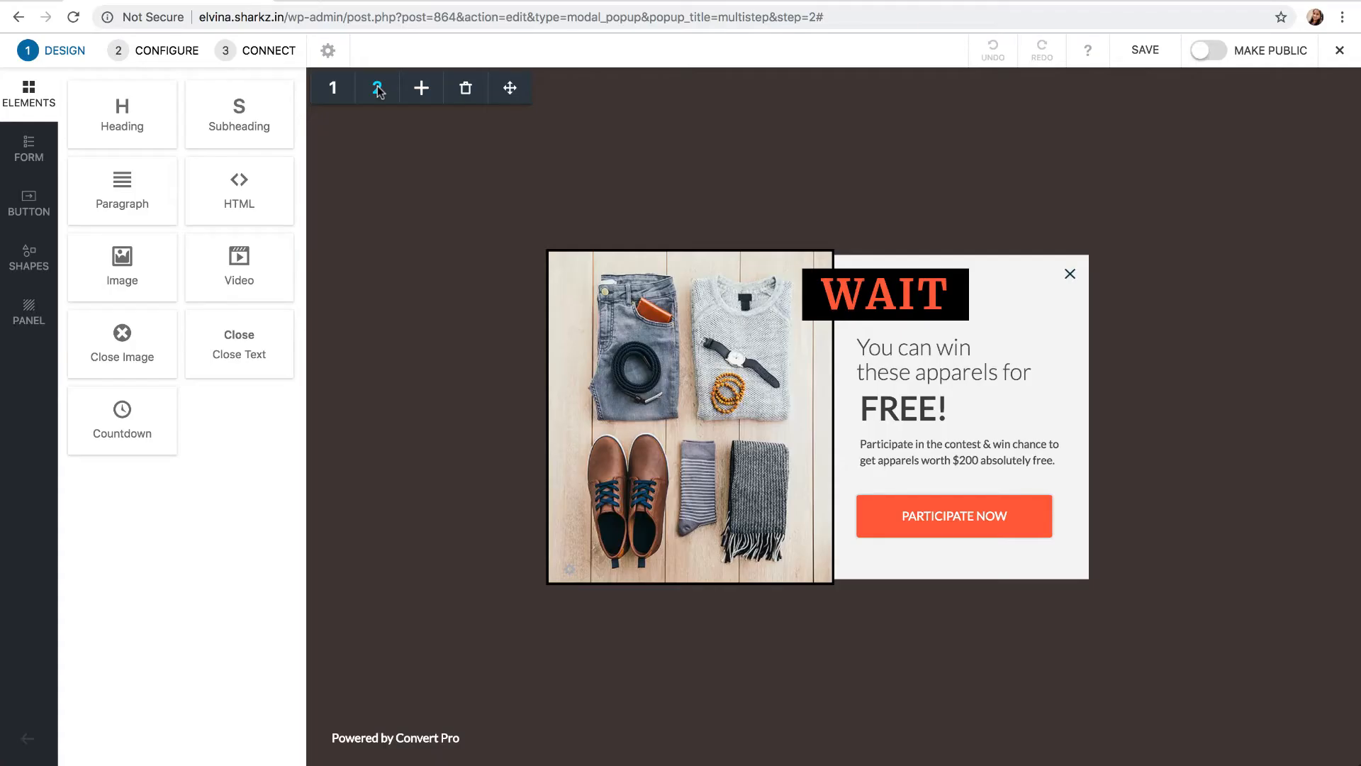
# Delete the WAIT heading and its black background box from step 2.
pyautogui.click(859, 303)
pyautogui.press('Delete')
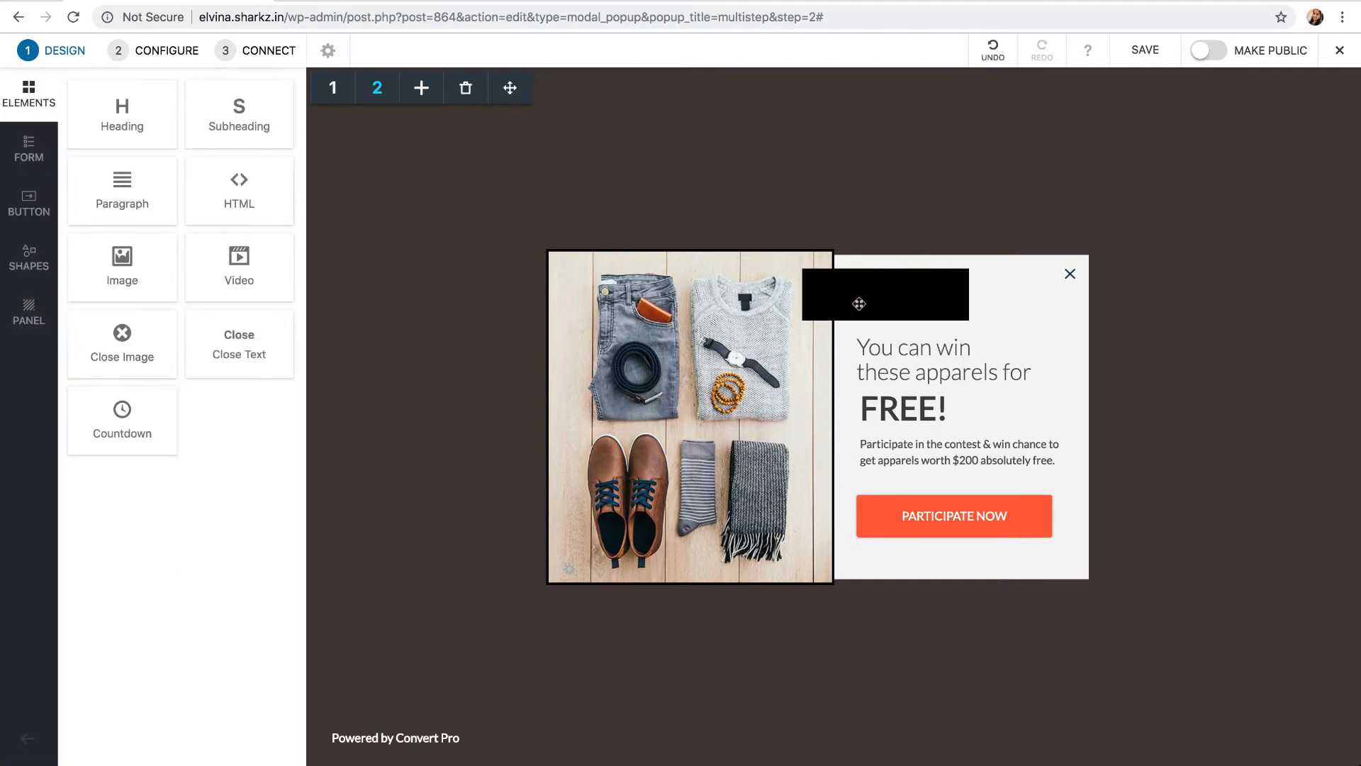
pyautogui.click(860, 304)
pyautogui.press('Delete')
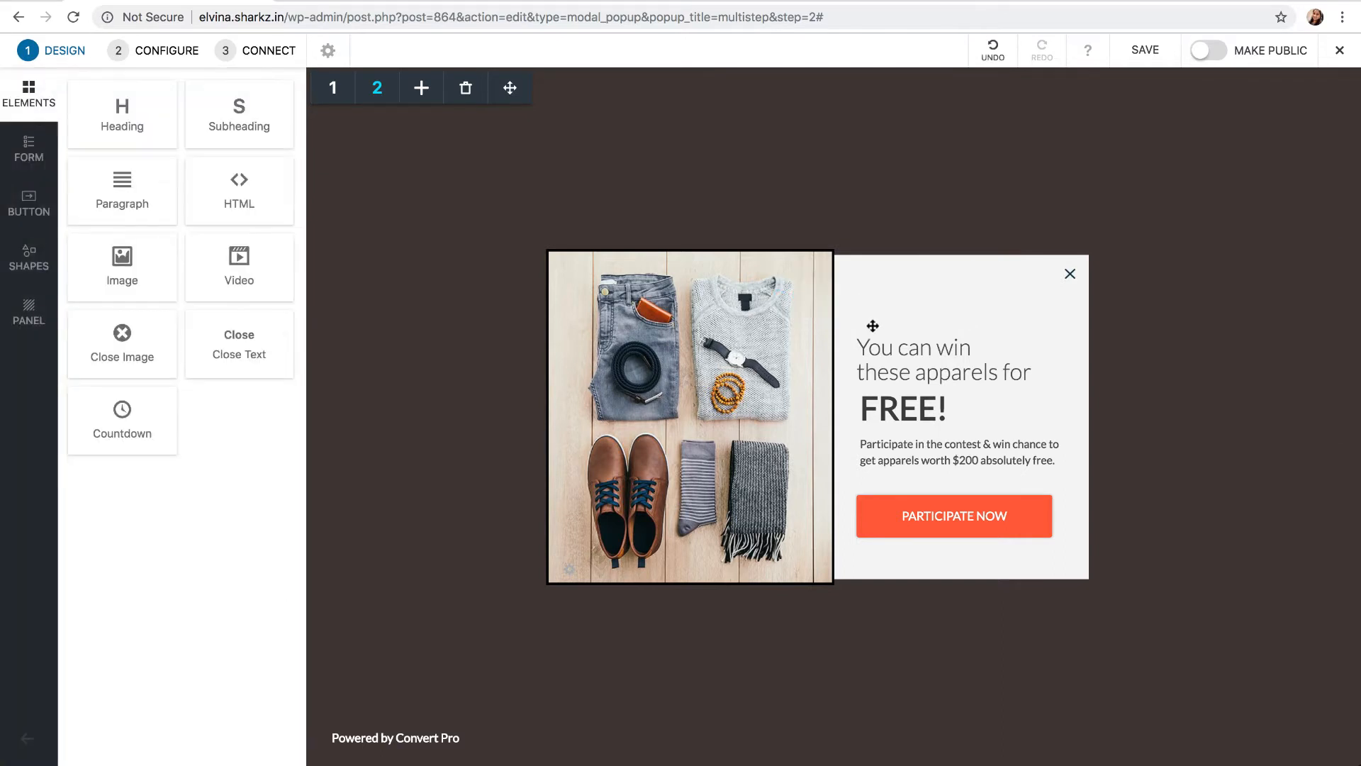
# Move the step 2 texts up and replace the paragraph below FREE! with "Please share your email address.".
pyautogui.moveTo(922, 372); pyautogui.dragTo(920, 339)
pyautogui.moveTo(924, 455); pyautogui.dragTo(924, 405)
pyautogui.moveTo(1051, 410); pyautogui.dragTo(857, 394)
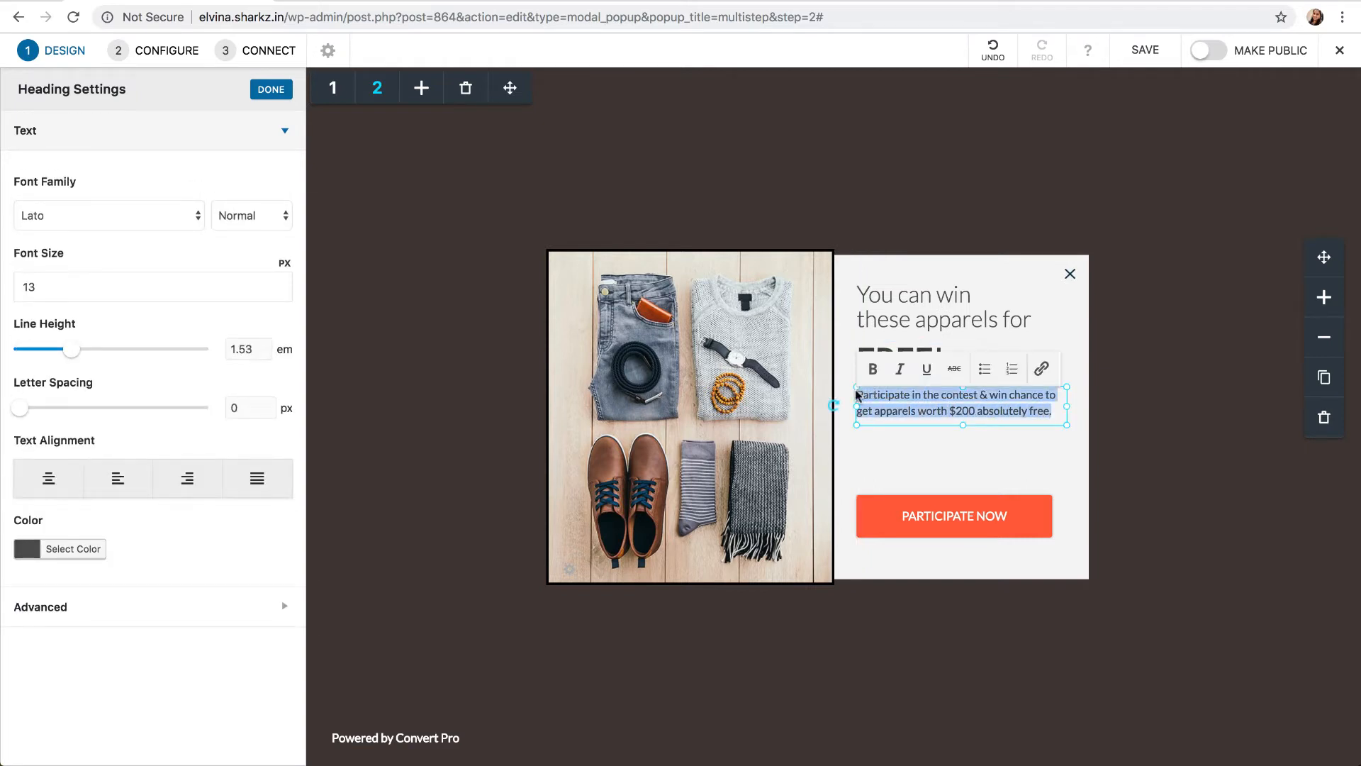
pyautogui.write('Pl')
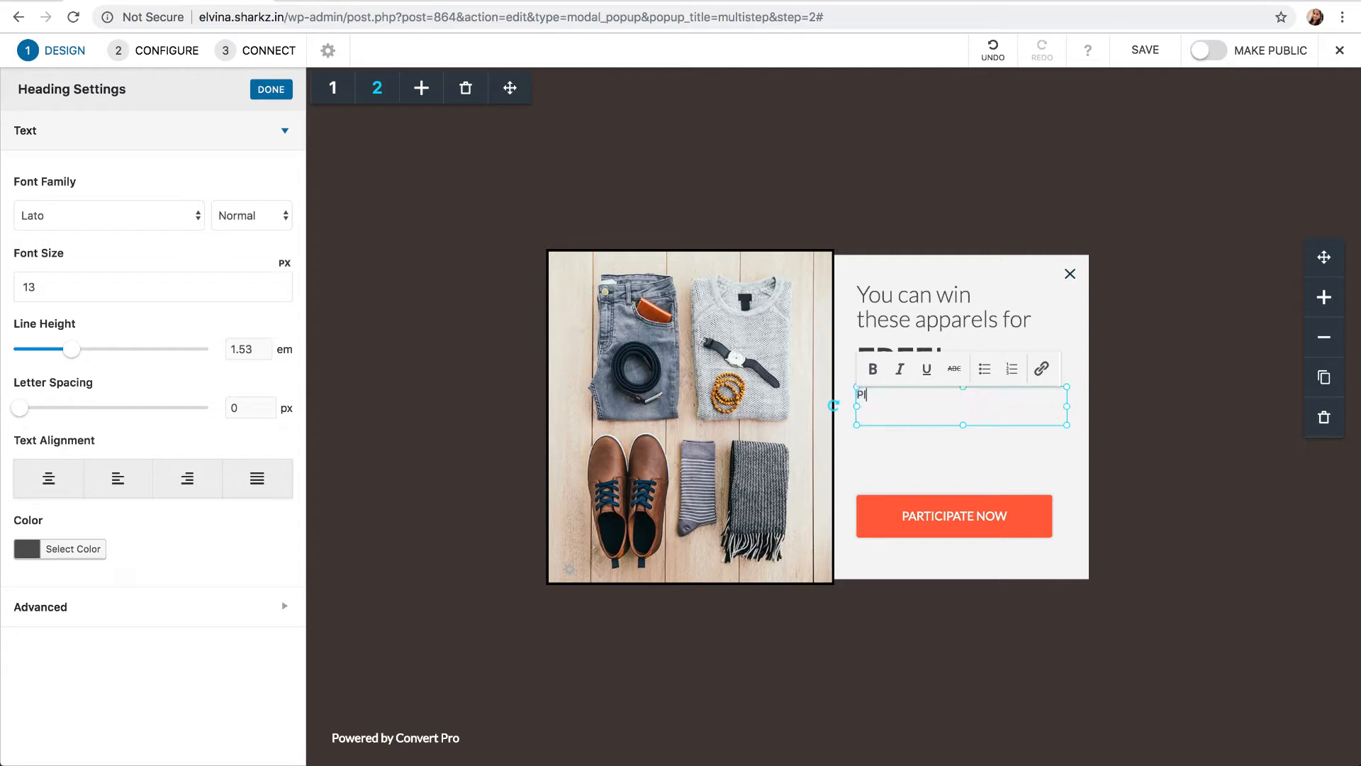
pyautogui.write('ease share your email address.')
pyautogui.click(1118, 447)
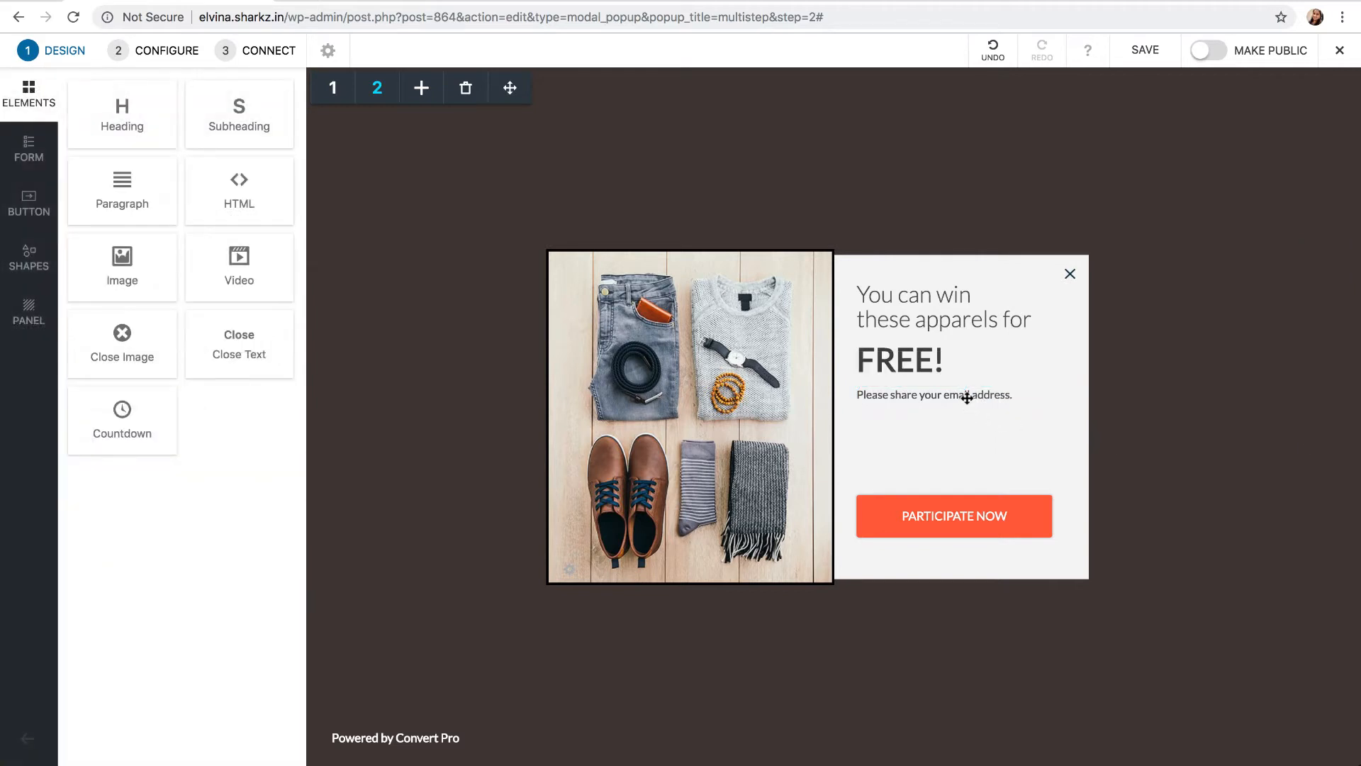
pyautogui.moveTo(967, 395); pyautogui.dragTo(931, 362)
pyautogui.click(1096, 418)
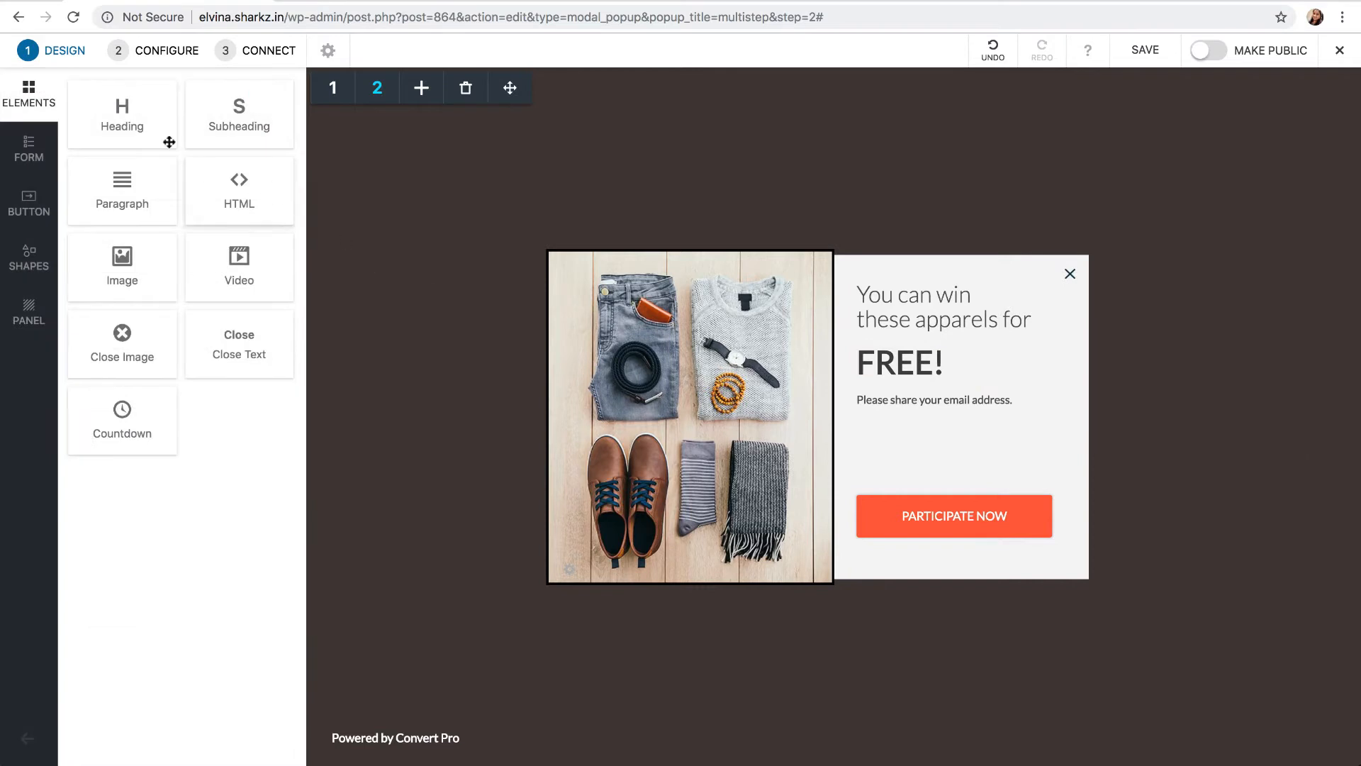
# Add an email form field between the paragraph and the button, adjust the spacing, and name the field "Your Email Address".
pyautogui.click(26, 149)
pyautogui.click(115, 100)
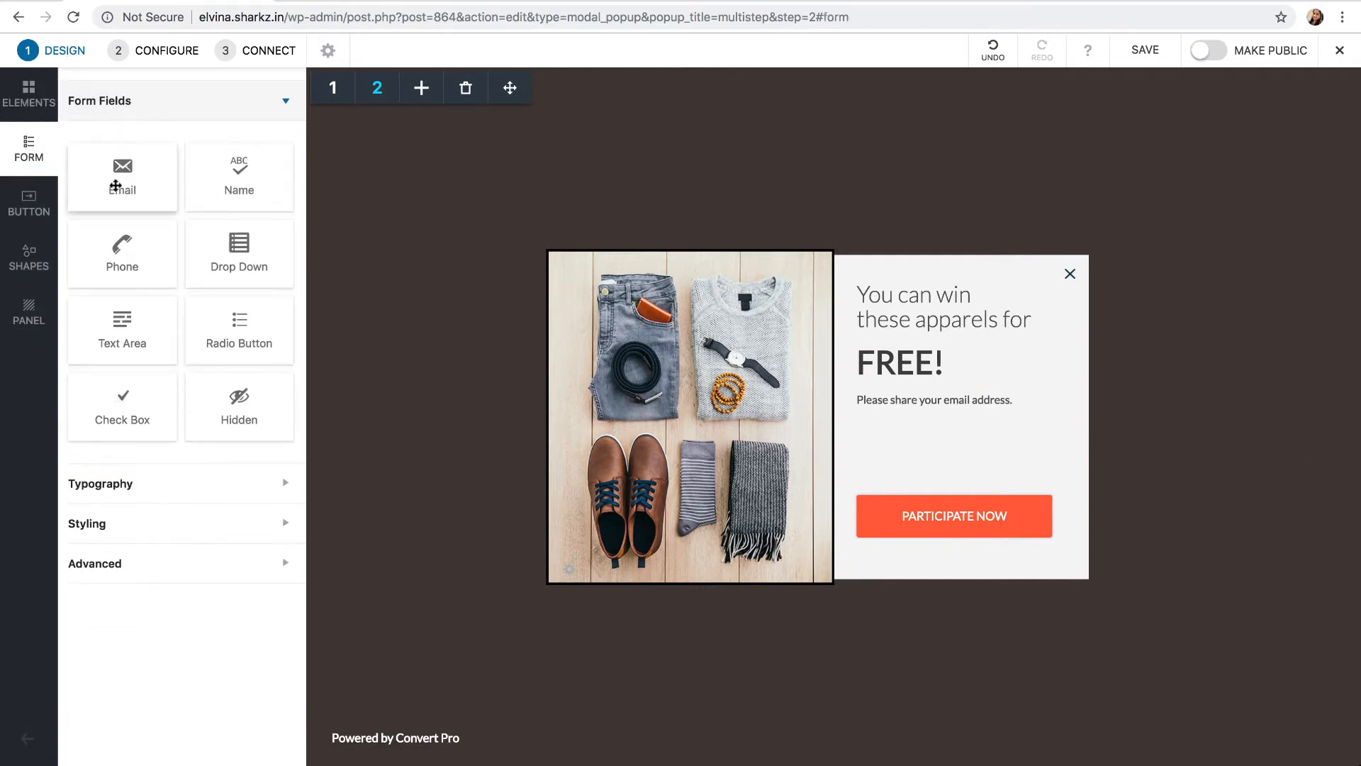
pyautogui.moveTo(117, 183); pyautogui.dragTo(869, 435)
pyautogui.moveTo(958, 512); pyautogui.dragTo(957, 505)
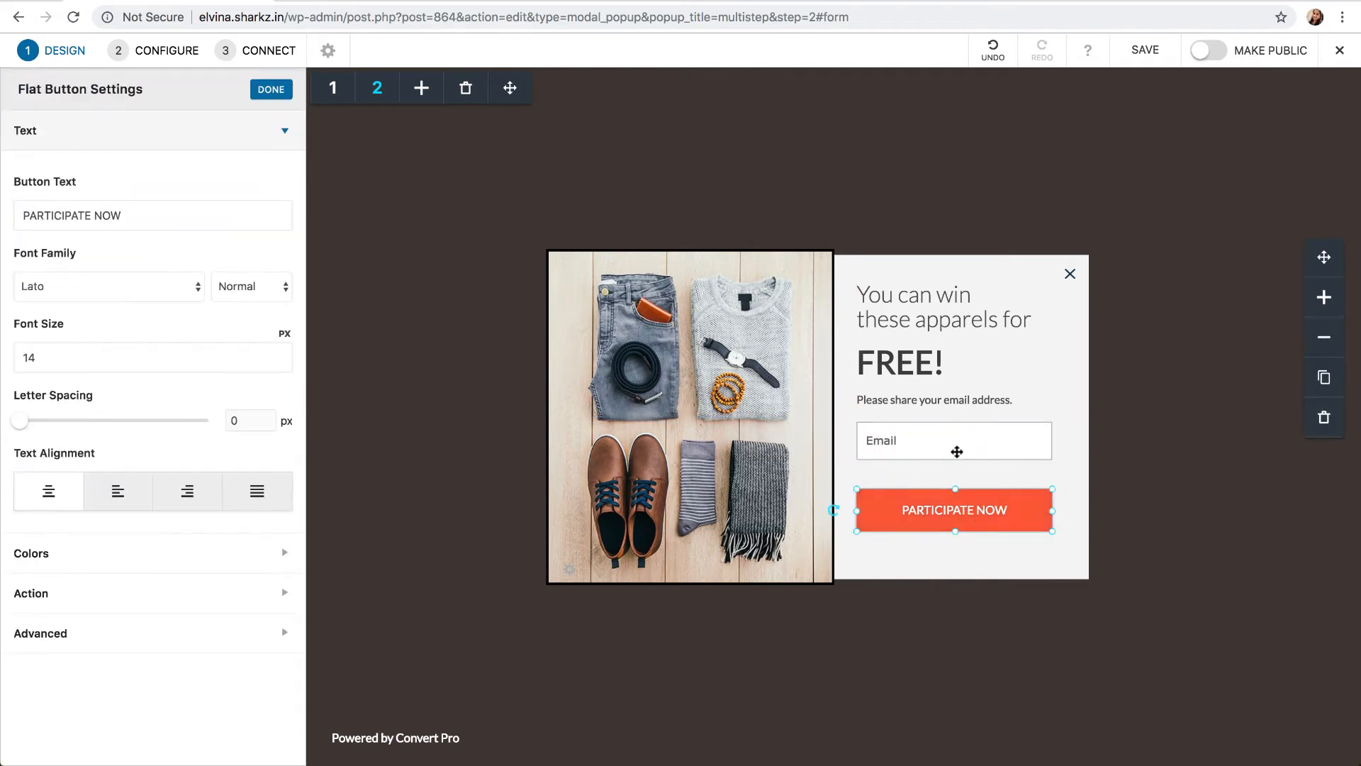
pyautogui.moveTo(955, 449); pyautogui.dragTo(958, 449)
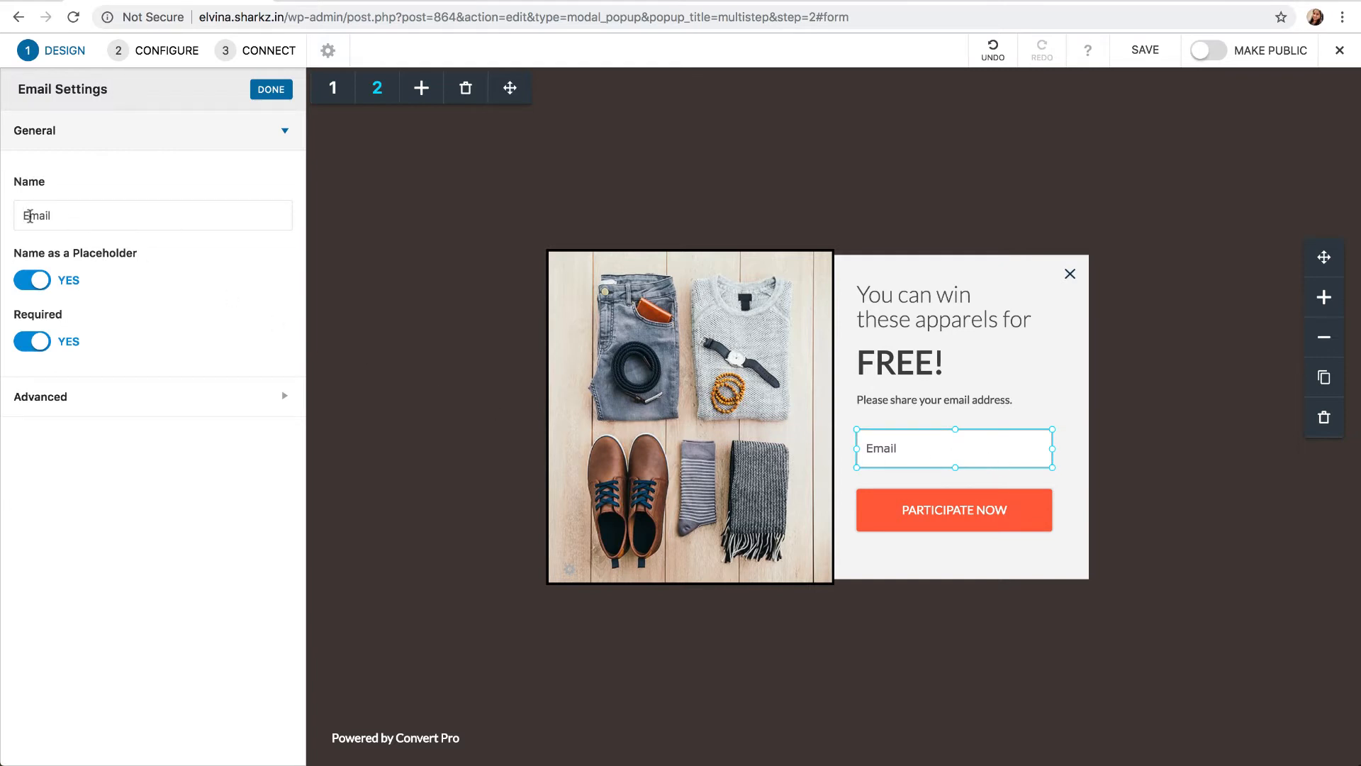
pyautogui.click(30, 216)
pyautogui.write('Your Email Address')
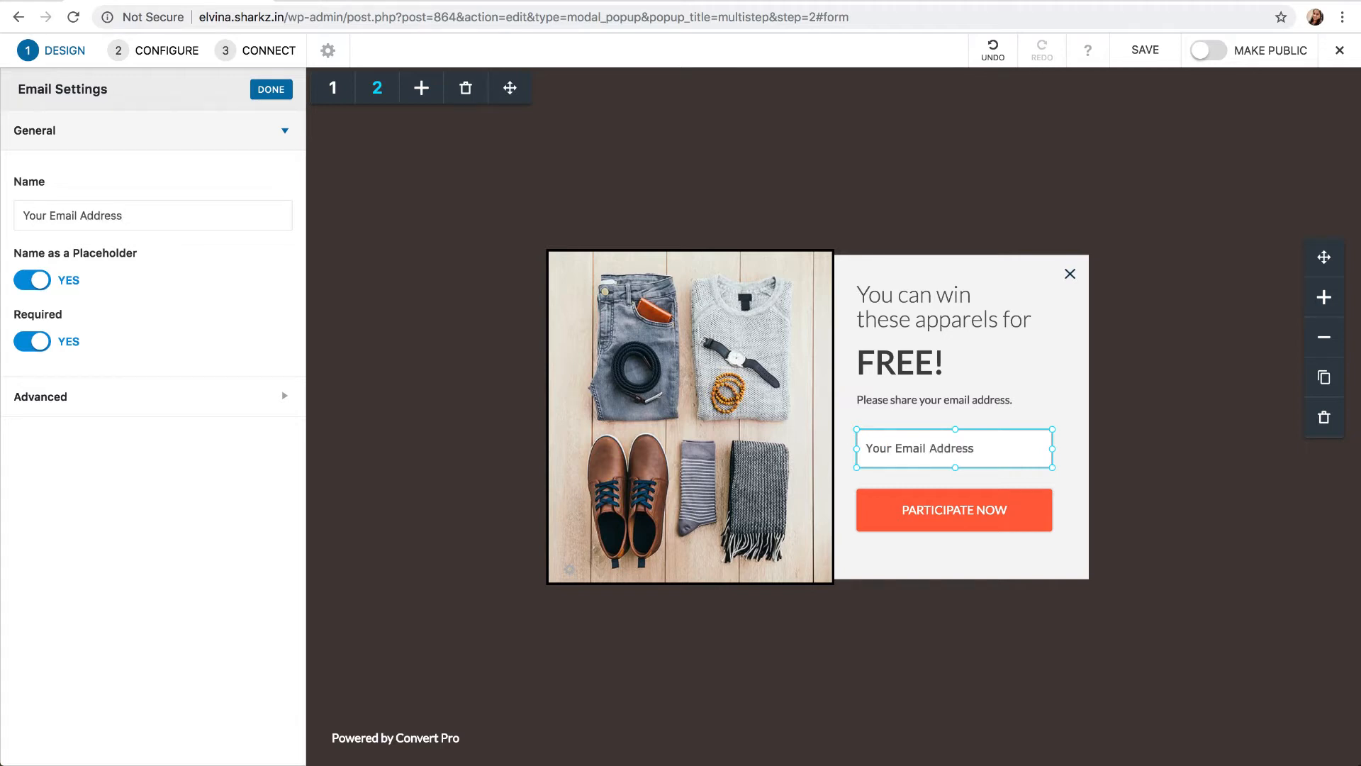
# Change the step 2 button text to "PROCEED TO THE CONTEST!".
pyautogui.doubleClick(955, 510)
pyautogui.write('PROCEED TO T')
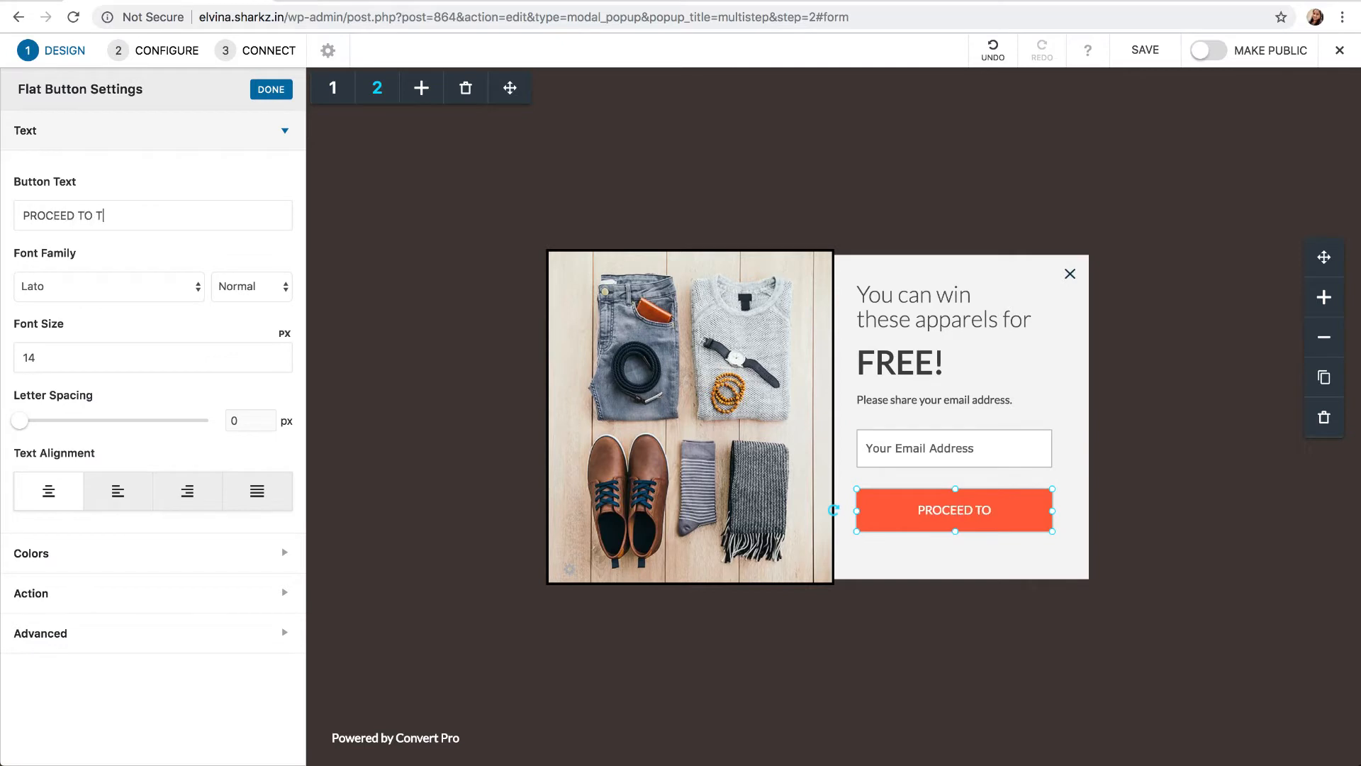
pyautogui.write('HE CONTEST!')
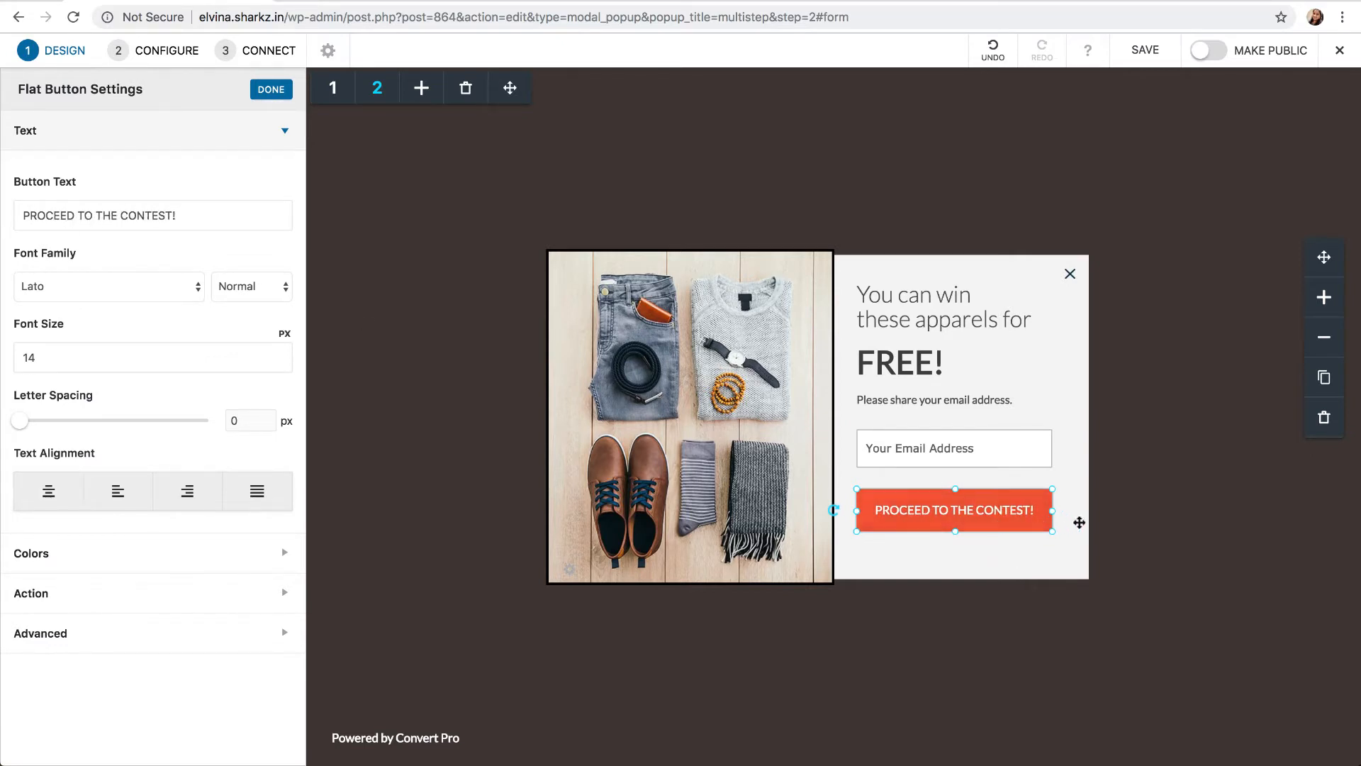
pyautogui.click(1094, 523)
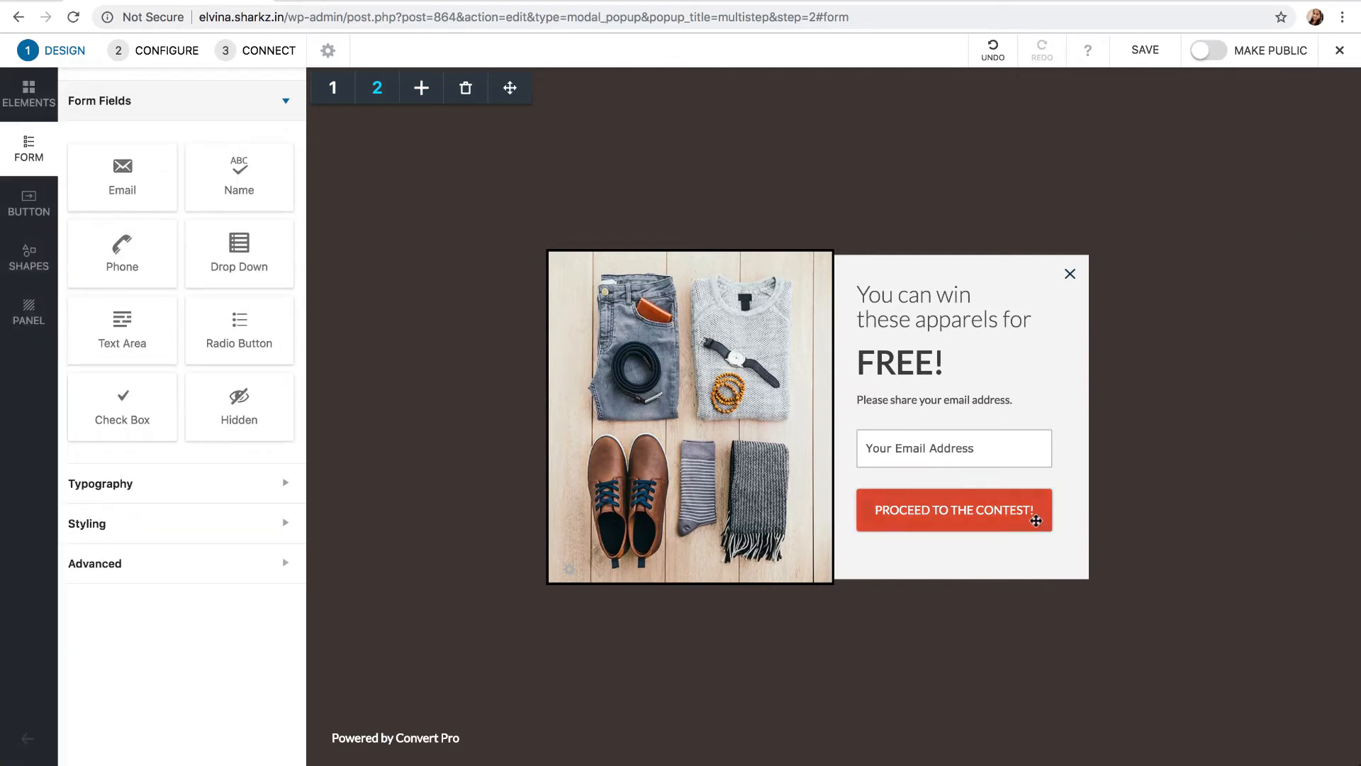
# Check popup steps 1 and 2, and add a third step based on step 2.
pyautogui.click(331, 88)
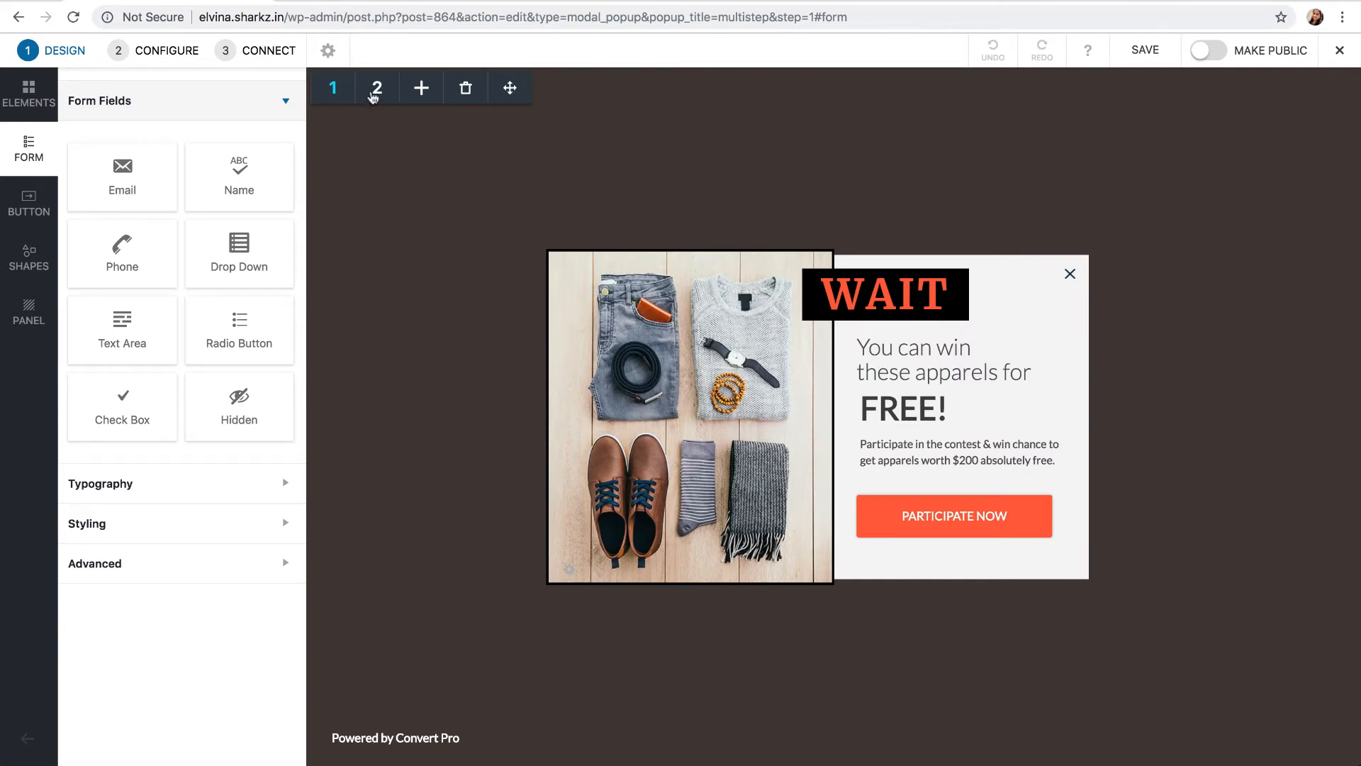
pyautogui.click(376, 99)
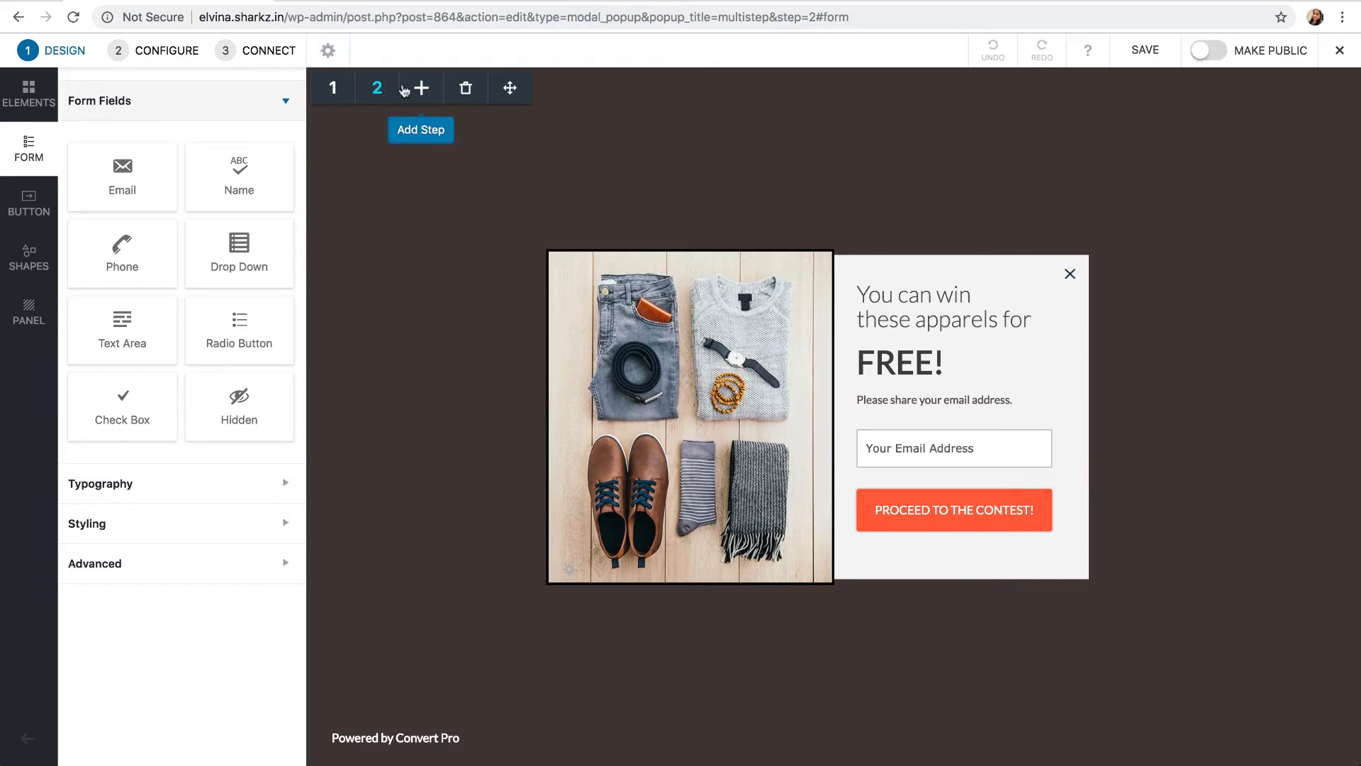
pyautogui.click(419, 88)
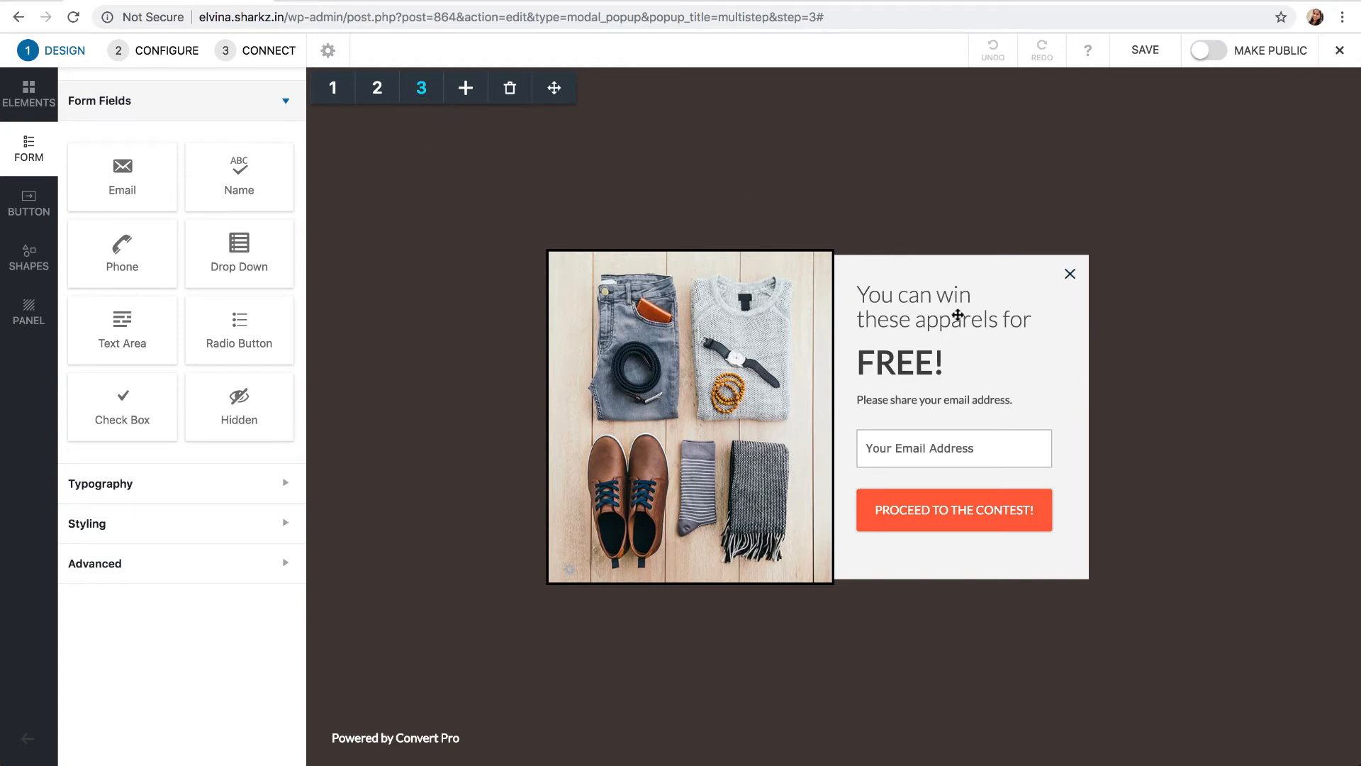
# Delete the "You can win these apparels for" text, the email line, the email field and the button from step 3.
pyautogui.click(958, 315)
pyautogui.press('Delete')
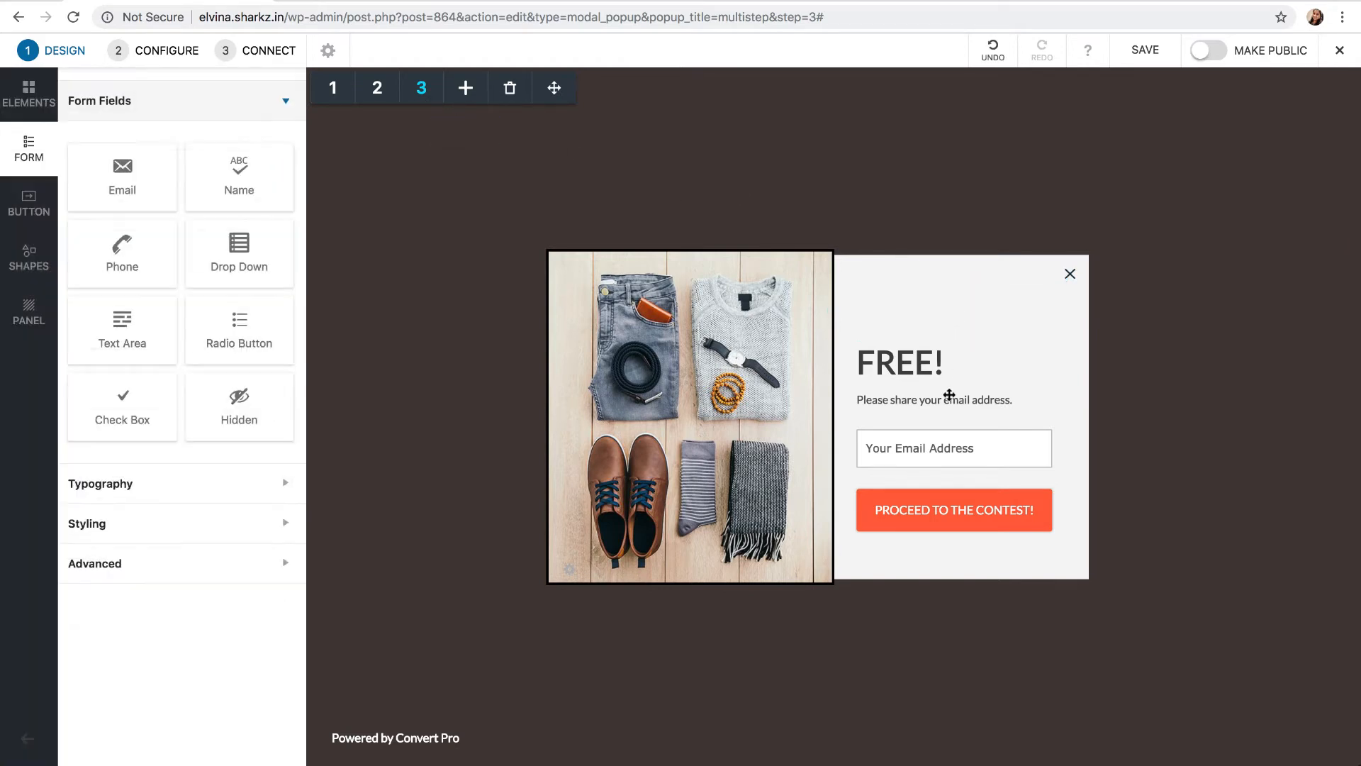
pyautogui.click(947, 445)
pyautogui.press('Delete')
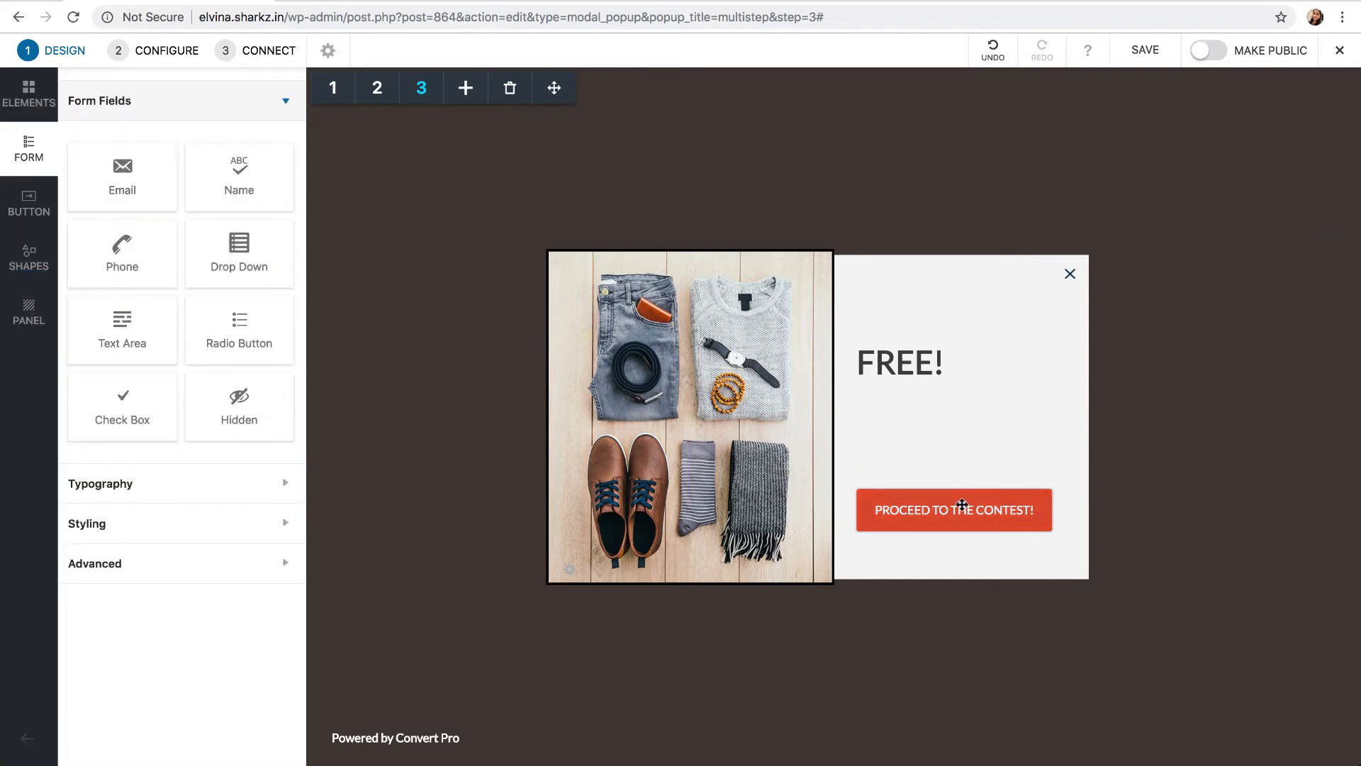
pyautogui.click(960, 507)
pyautogui.press('Delete')
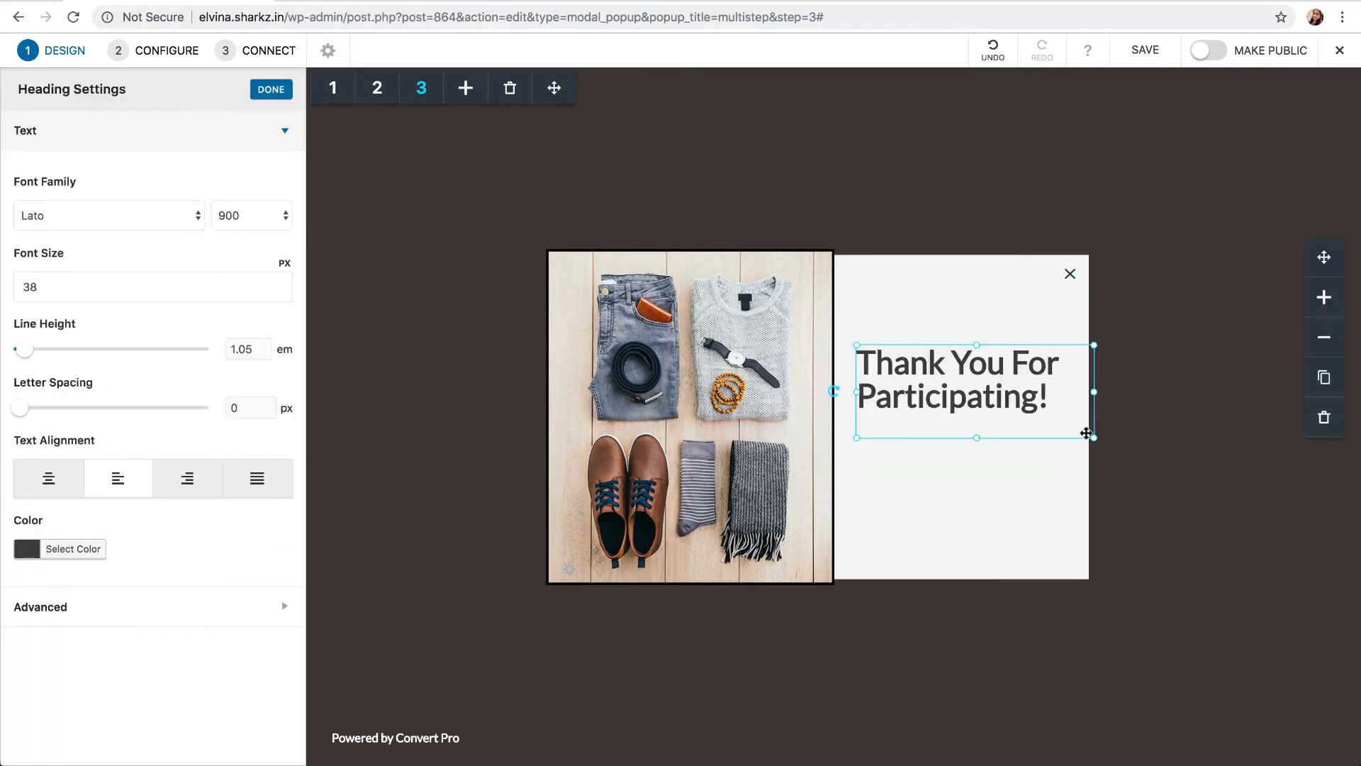
# Narrow the "Thank You For Participating!" heading to fit inside the popup and move it up below the close icon.
pyautogui.moveTo(1096, 440); pyautogui.dragTo(1052, 456)
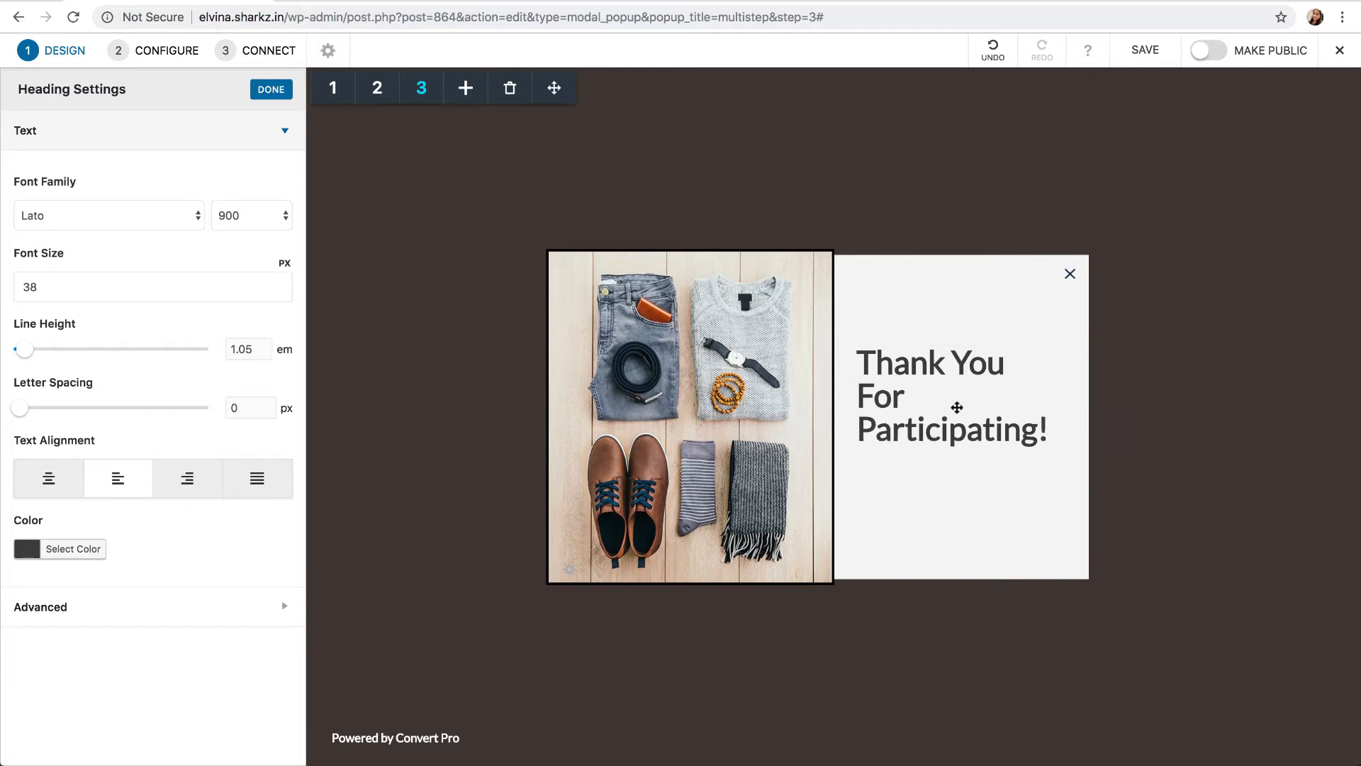
pyautogui.moveTo(943, 392); pyautogui.dragTo(945, 345)
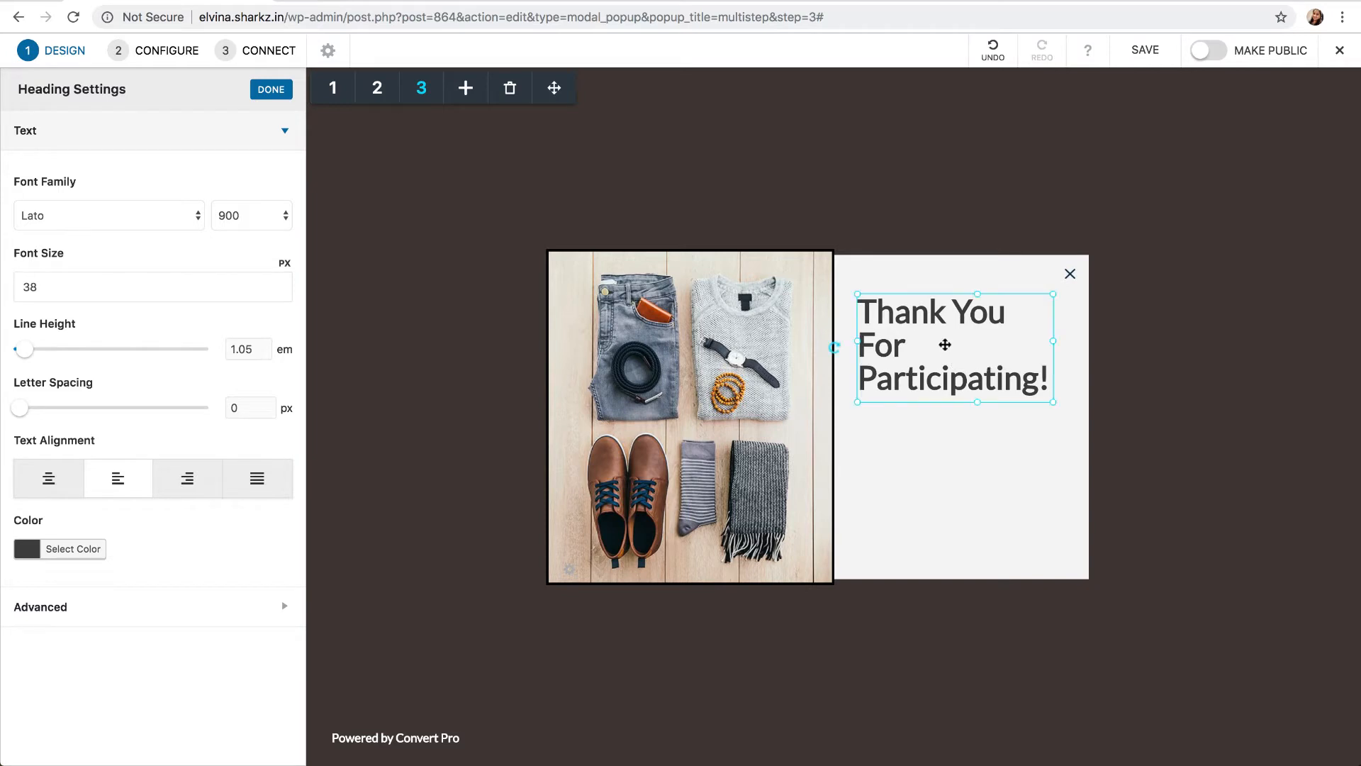
pyautogui.click(1213, 392)
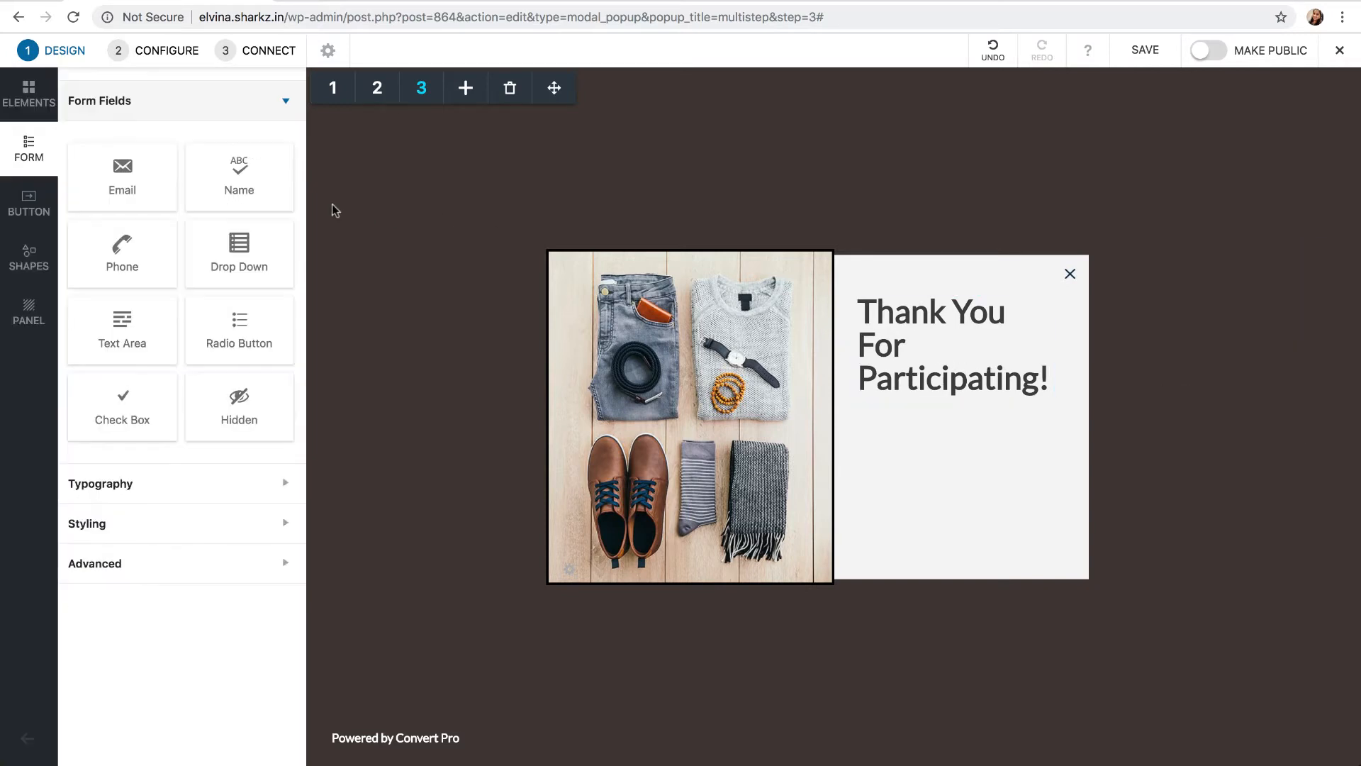
# Add a subheading below the thank-you heading reading "Please check your email address for further details.".
pyautogui.click(31, 107)
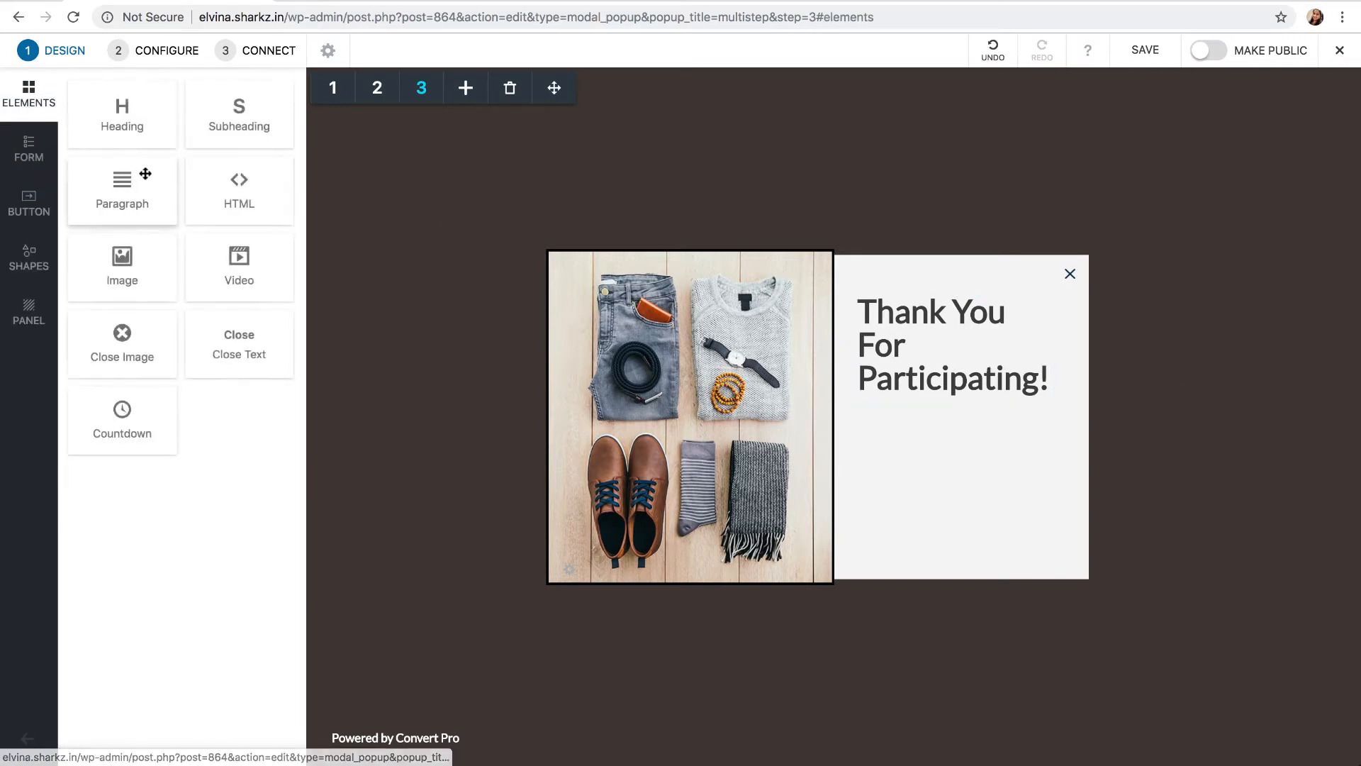
pyautogui.moveTo(229, 128); pyautogui.dragTo(870, 435)
pyautogui.doubleClick(920, 430)
pyautogui.write('Pl')
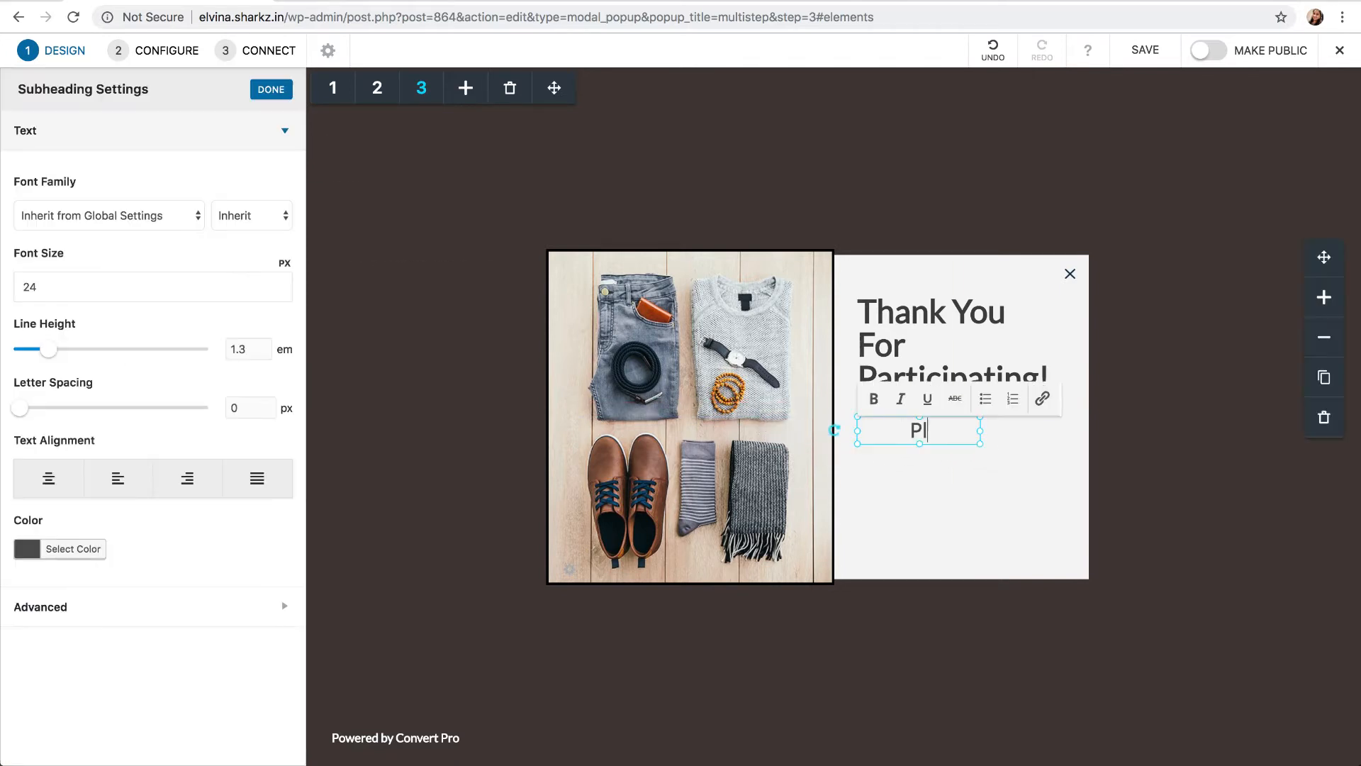
pyautogui.write('ease check ')
pyautogui.write('your email')
pyautogui.write(' address')
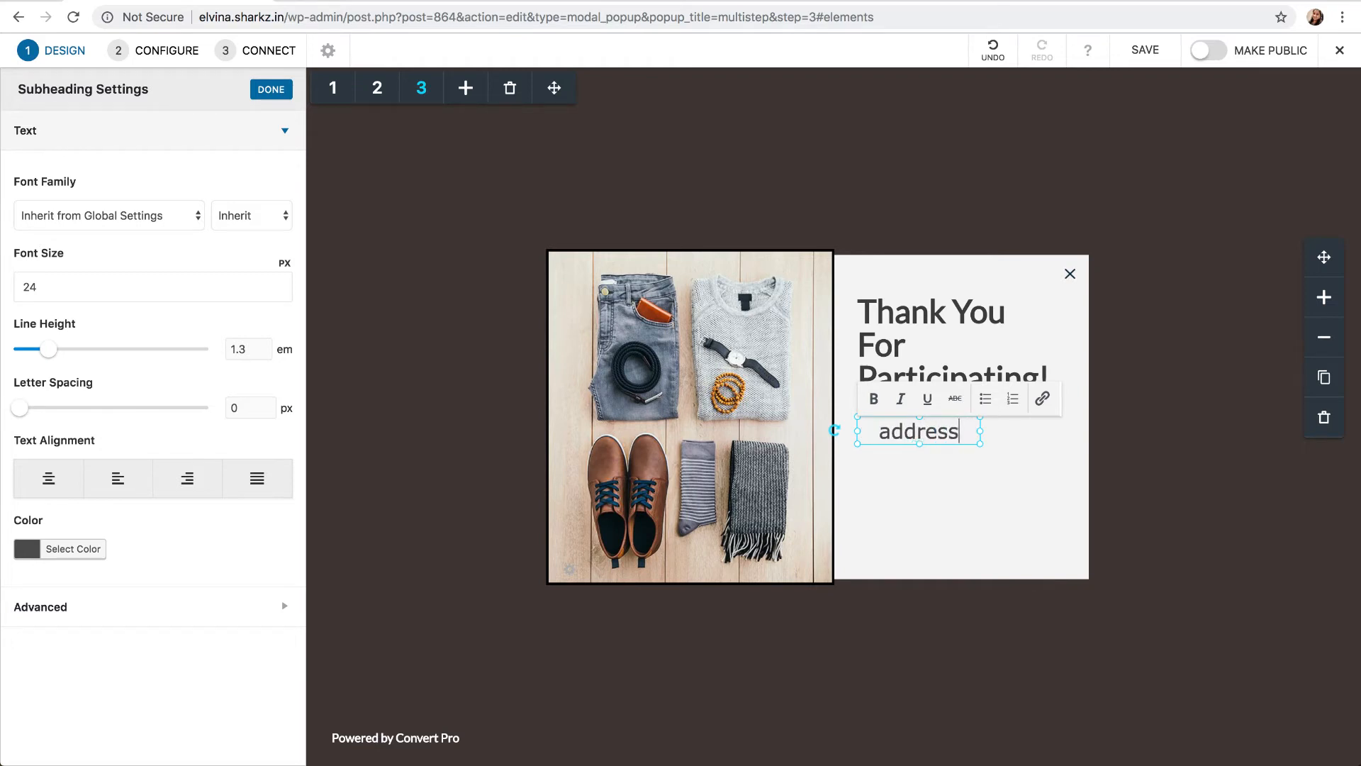
pyautogui.write(' for fu')
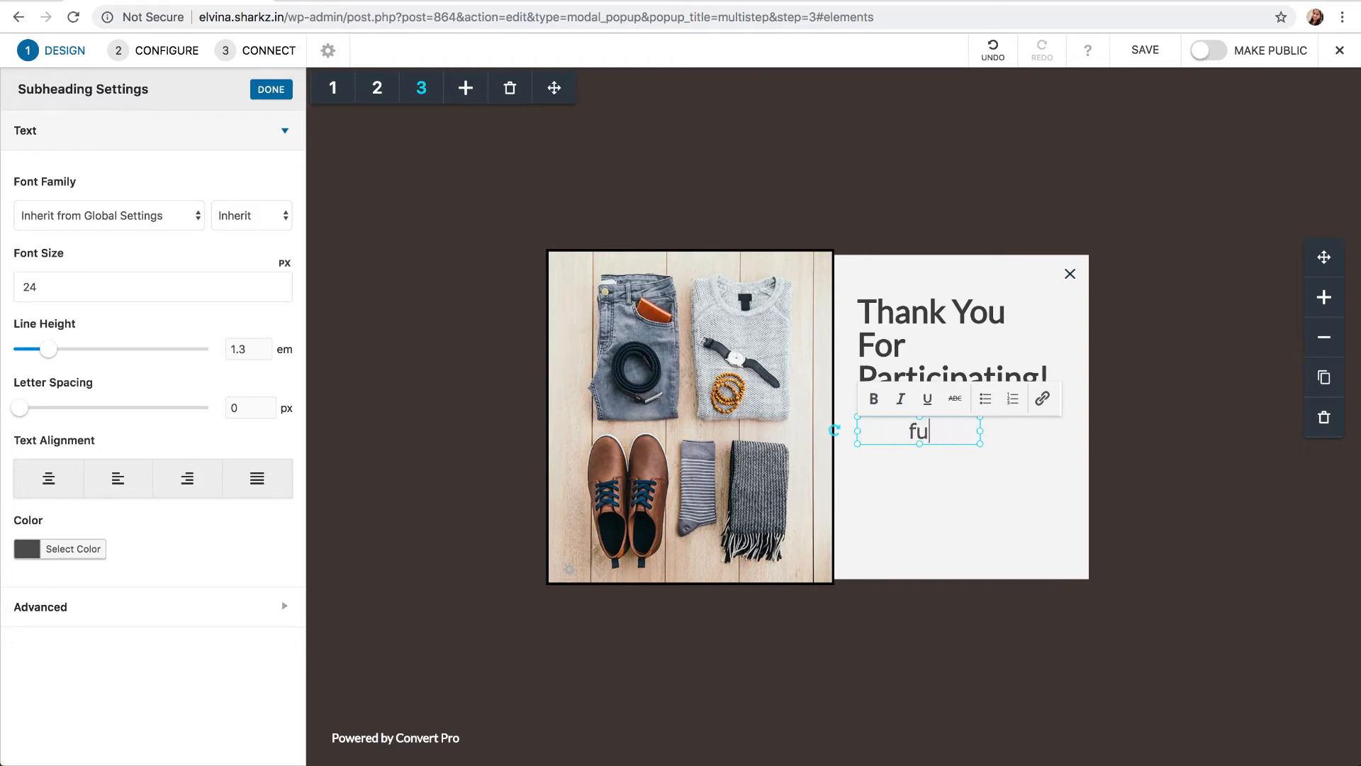
pyautogui.write('rther det')
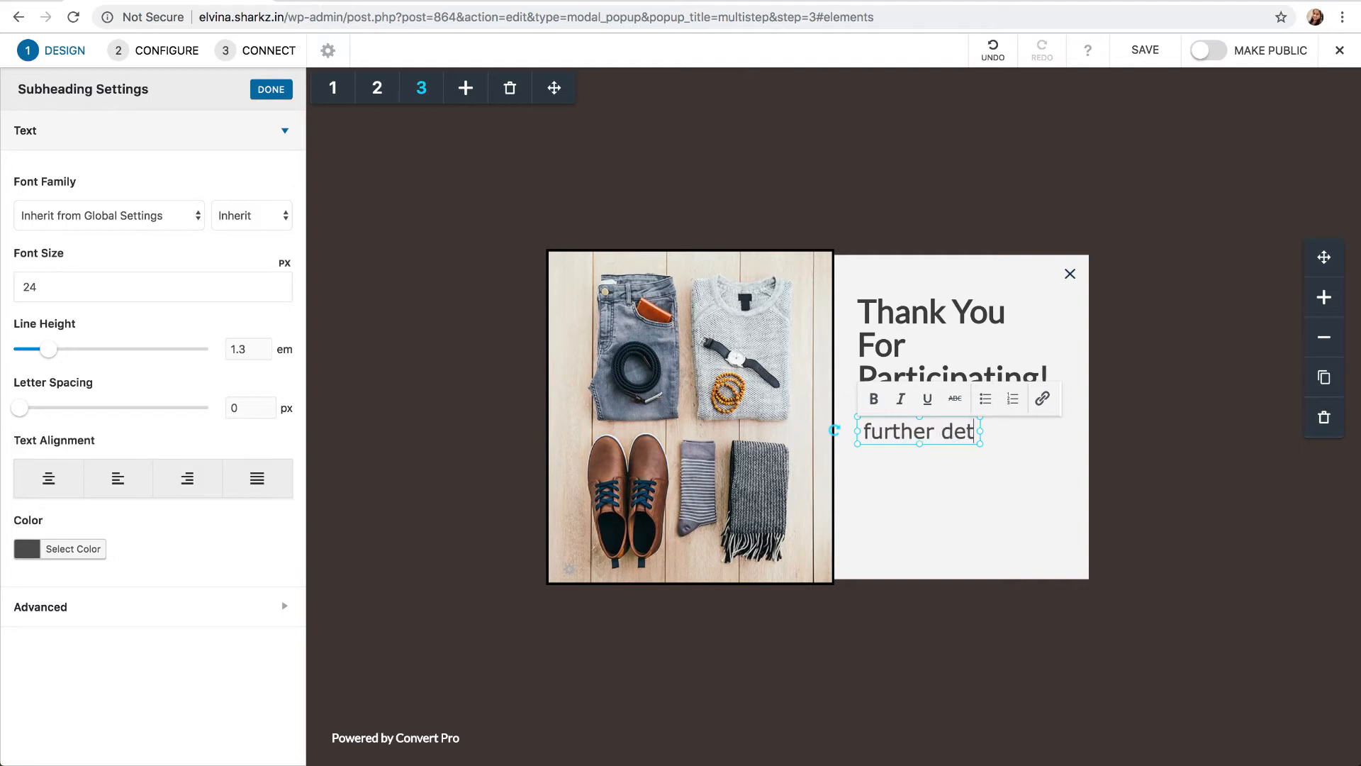
pyautogui.write('ails.')
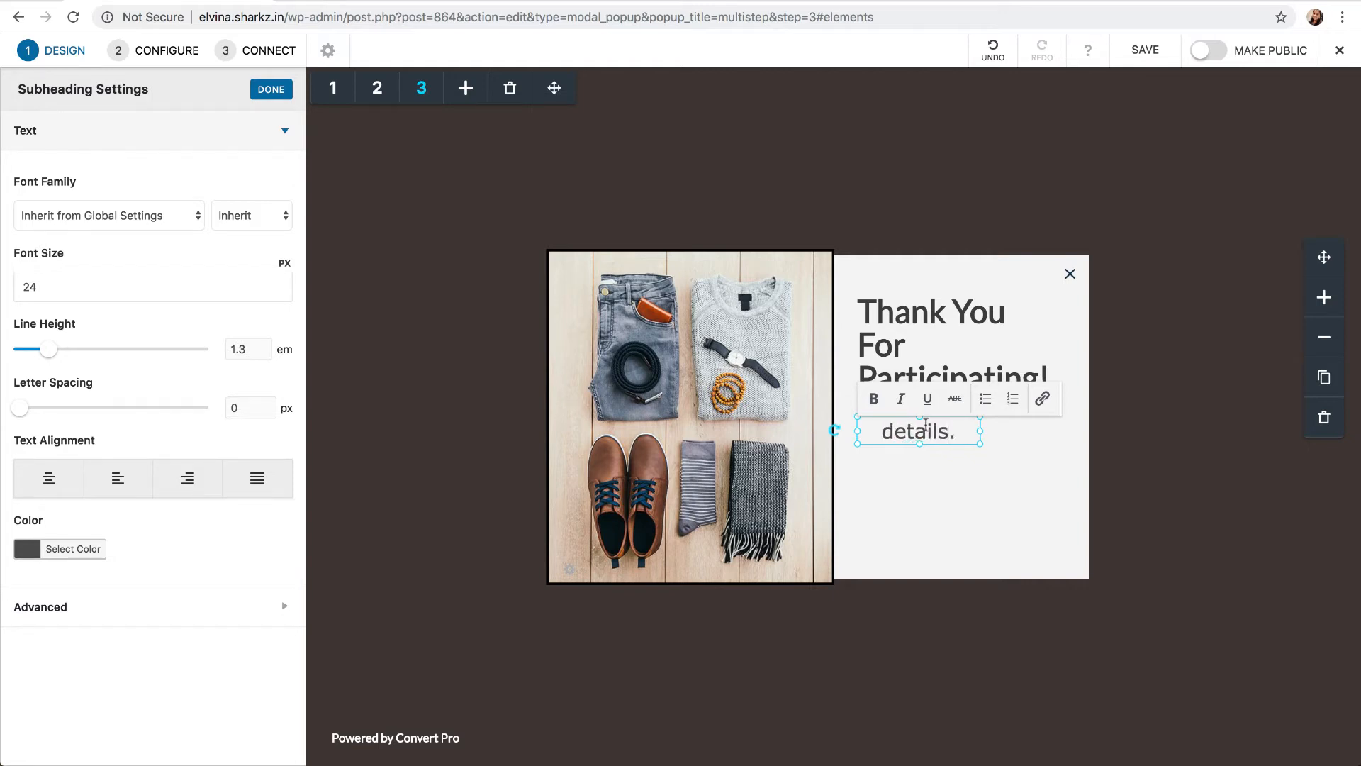
pyautogui.click(1181, 512)
# Enlarge the subheading box to fit its full text, align the text left and set its font size to 18 px.
pyautogui.click(950, 434)
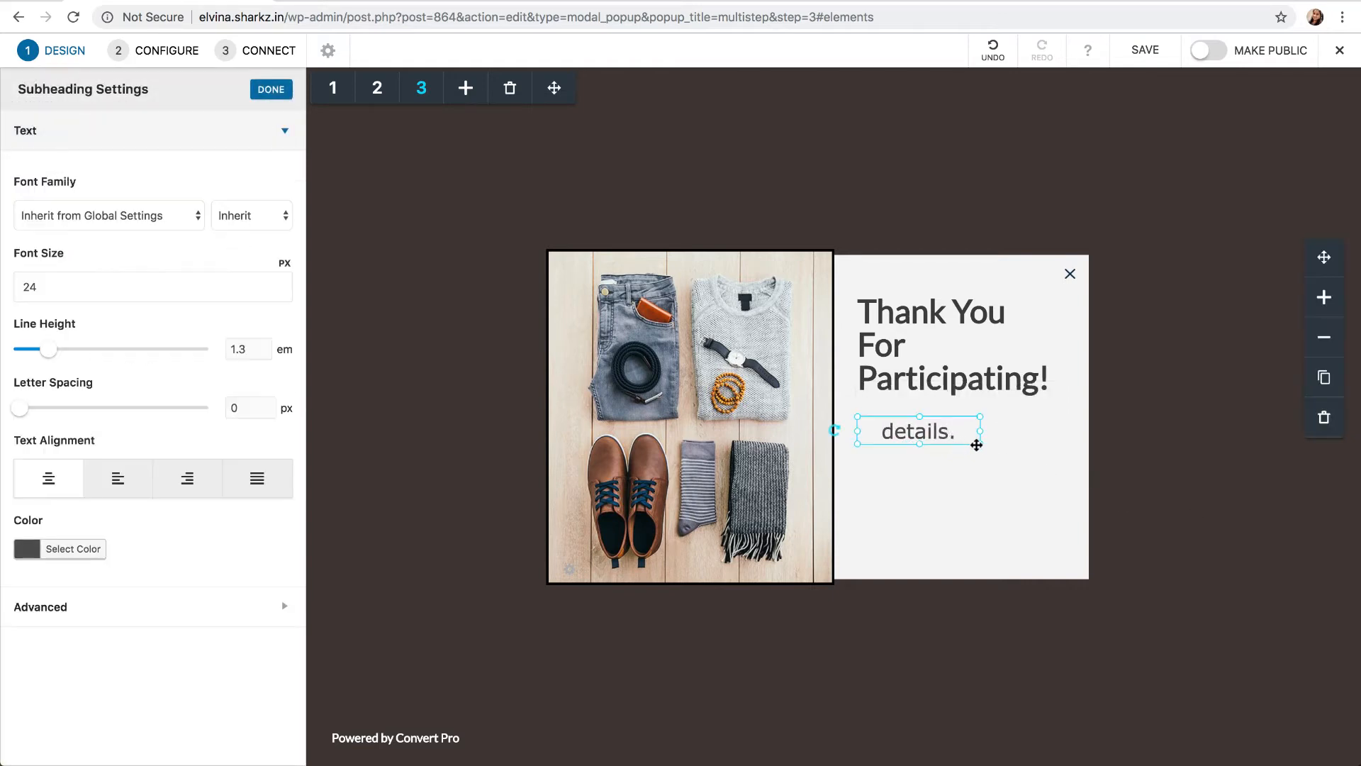
pyautogui.moveTo(977, 447); pyautogui.dragTo(1002, 483)
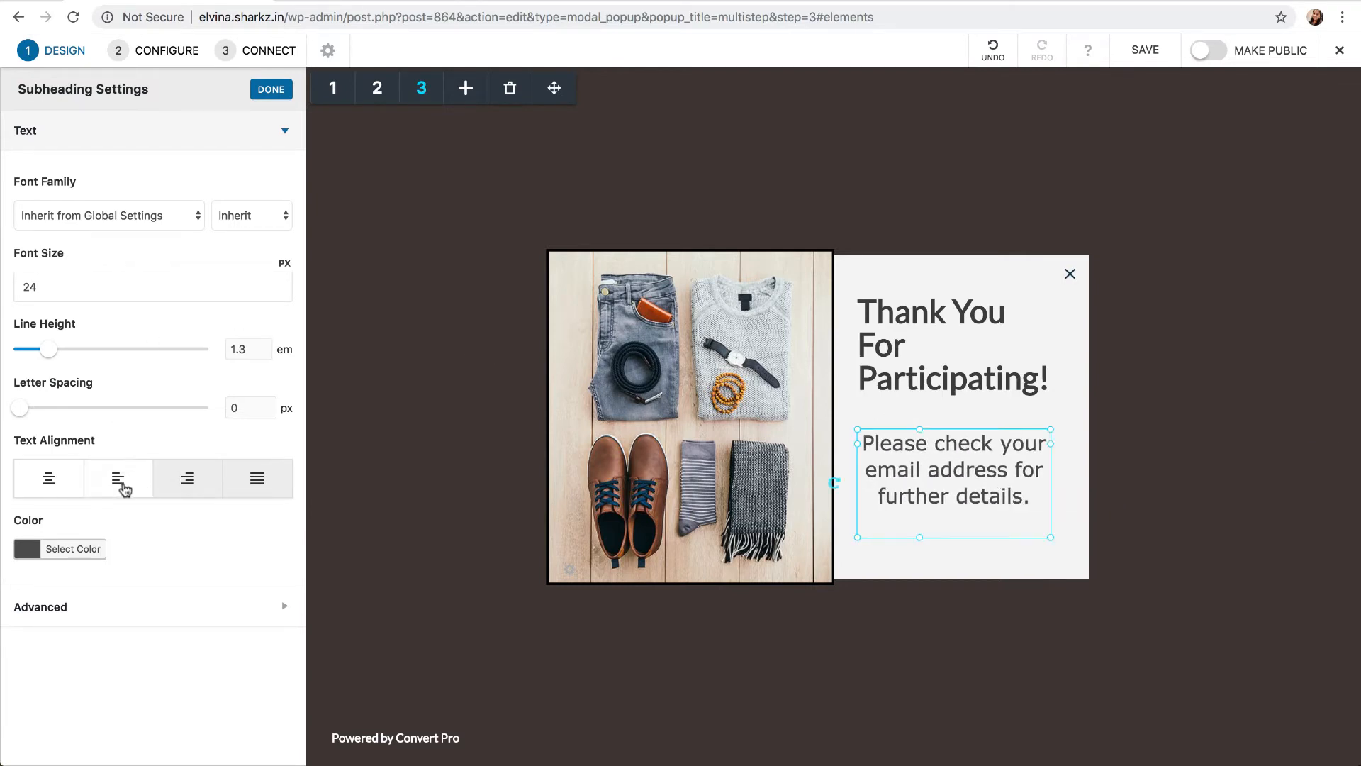
pyautogui.click(122, 486)
pyautogui.doubleClick(44, 290)
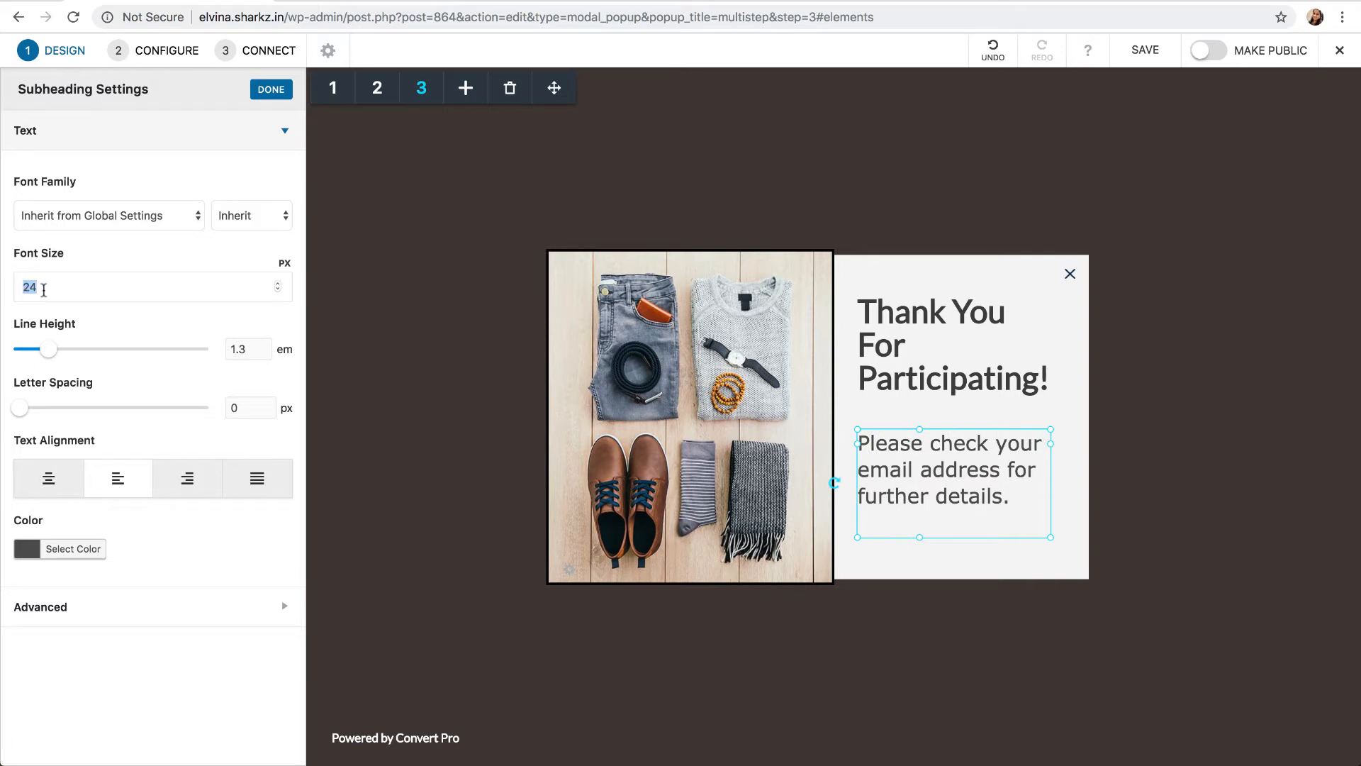
pyautogui.write('18')
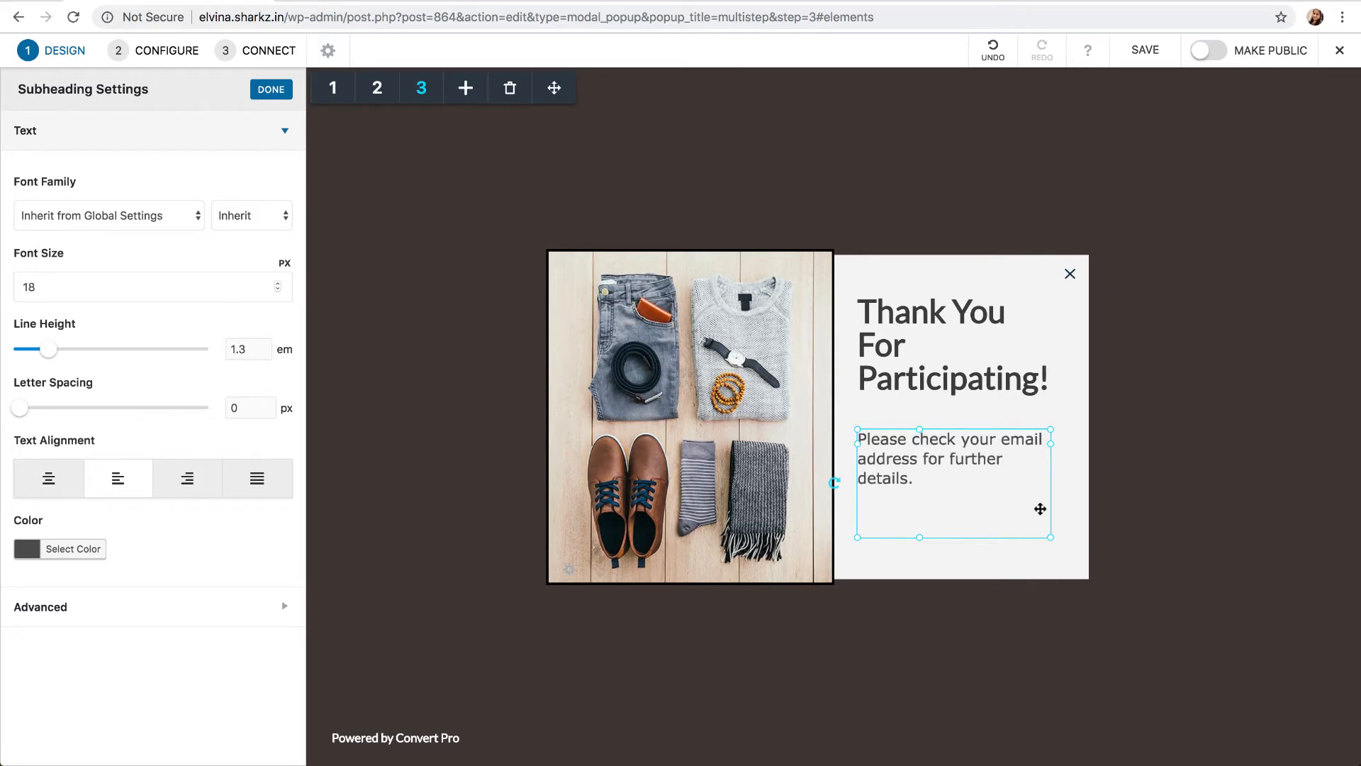
# Move the subheading and the "Thank You For Participating!" heading slightly down in step 3.
pyautogui.click(1141, 502)
pyautogui.click(997, 465)
pyautogui.click(1198, 386)
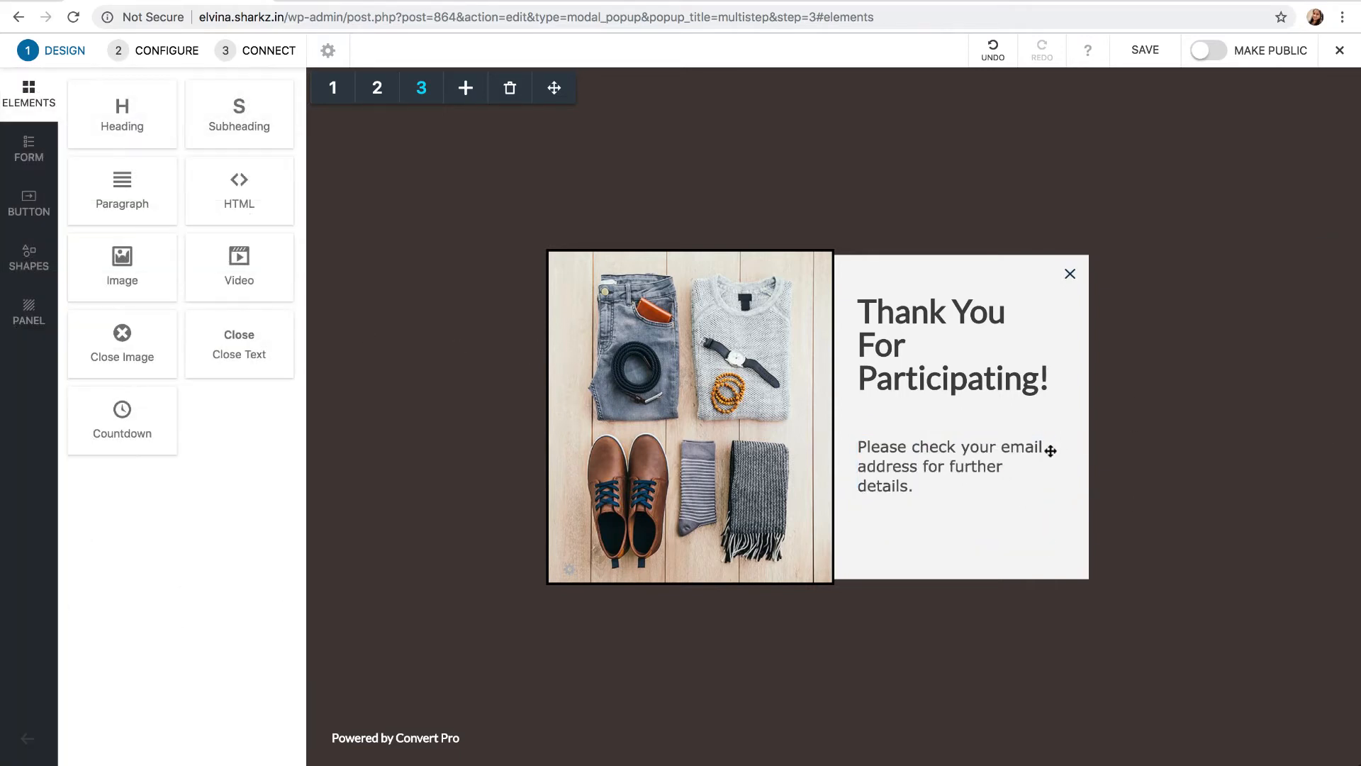
pyautogui.moveTo(925, 347); pyautogui.dragTo(926, 354)
pyautogui.click(1112, 374)
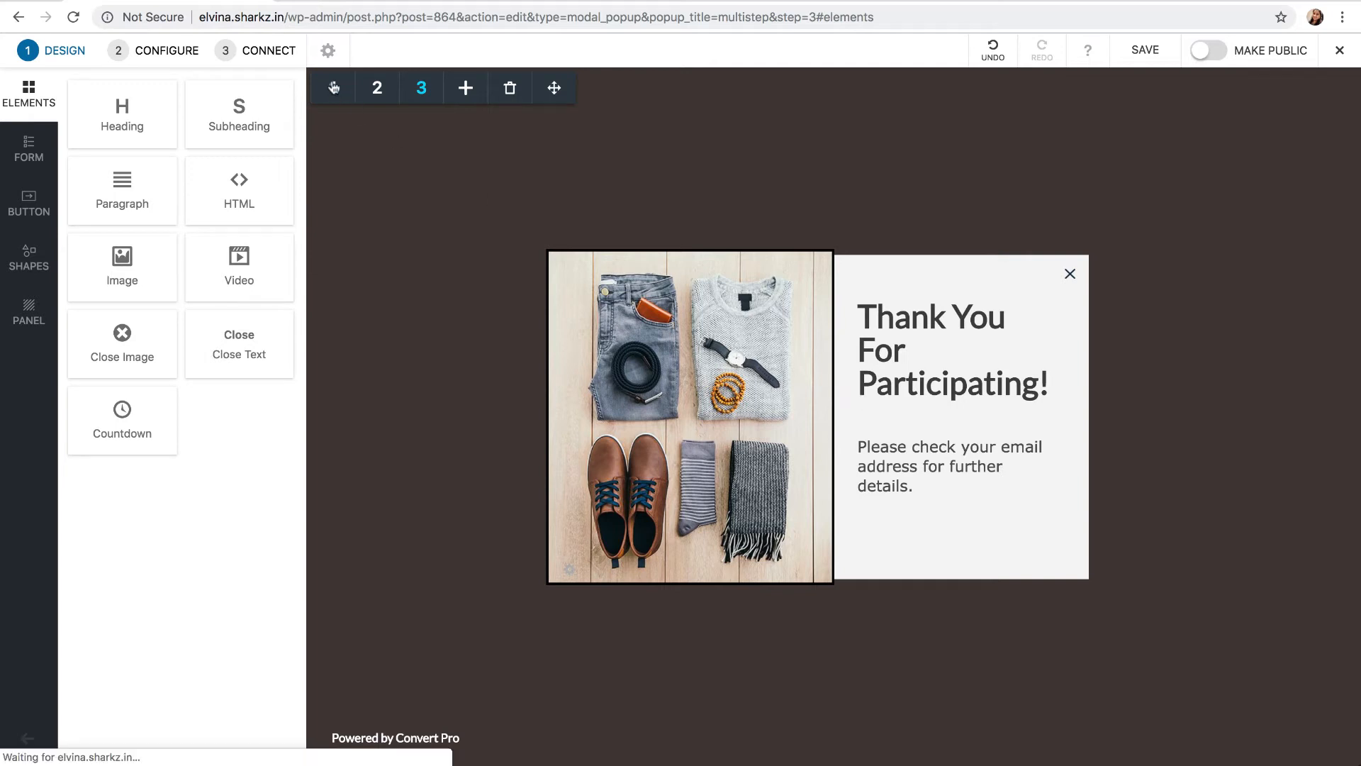
# Delete the close icon from step 2 of the popup.
pyautogui.click(334, 88)
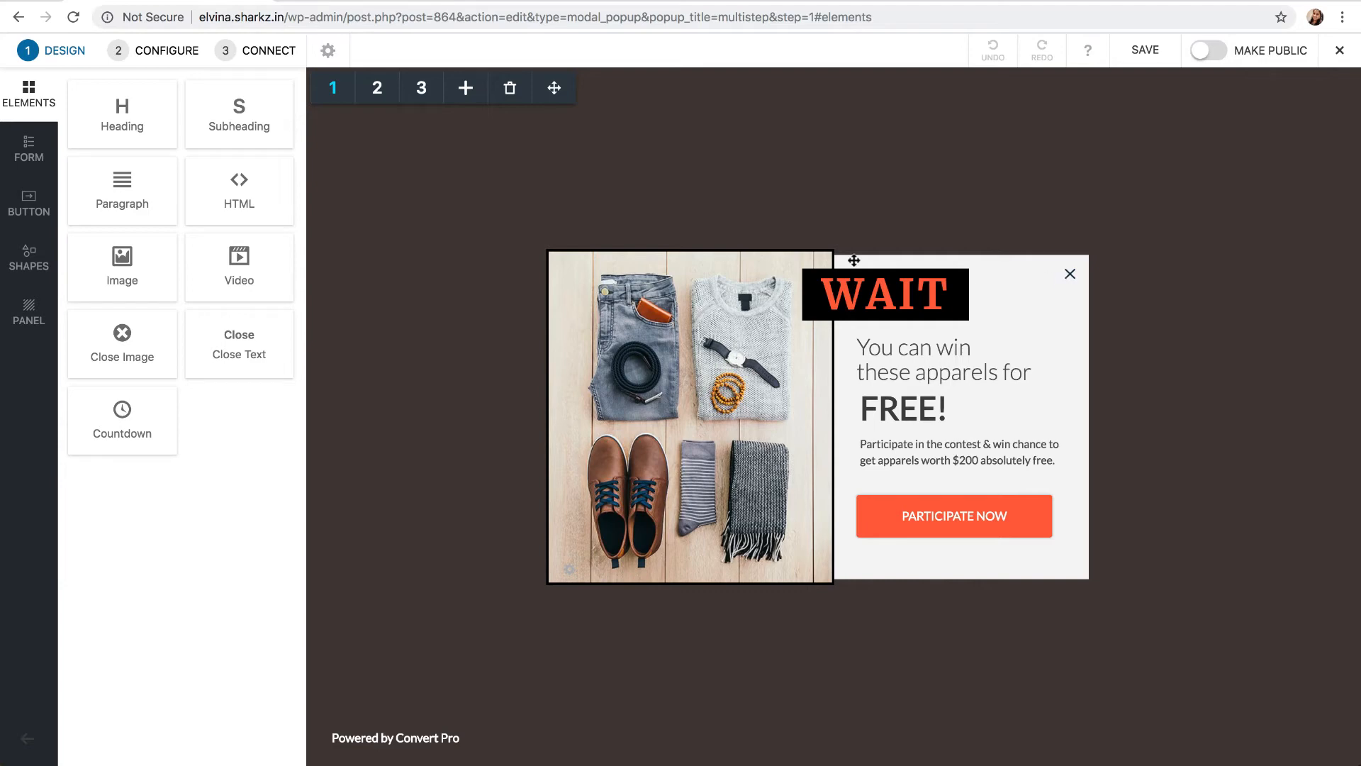
pyautogui.click(377, 89)
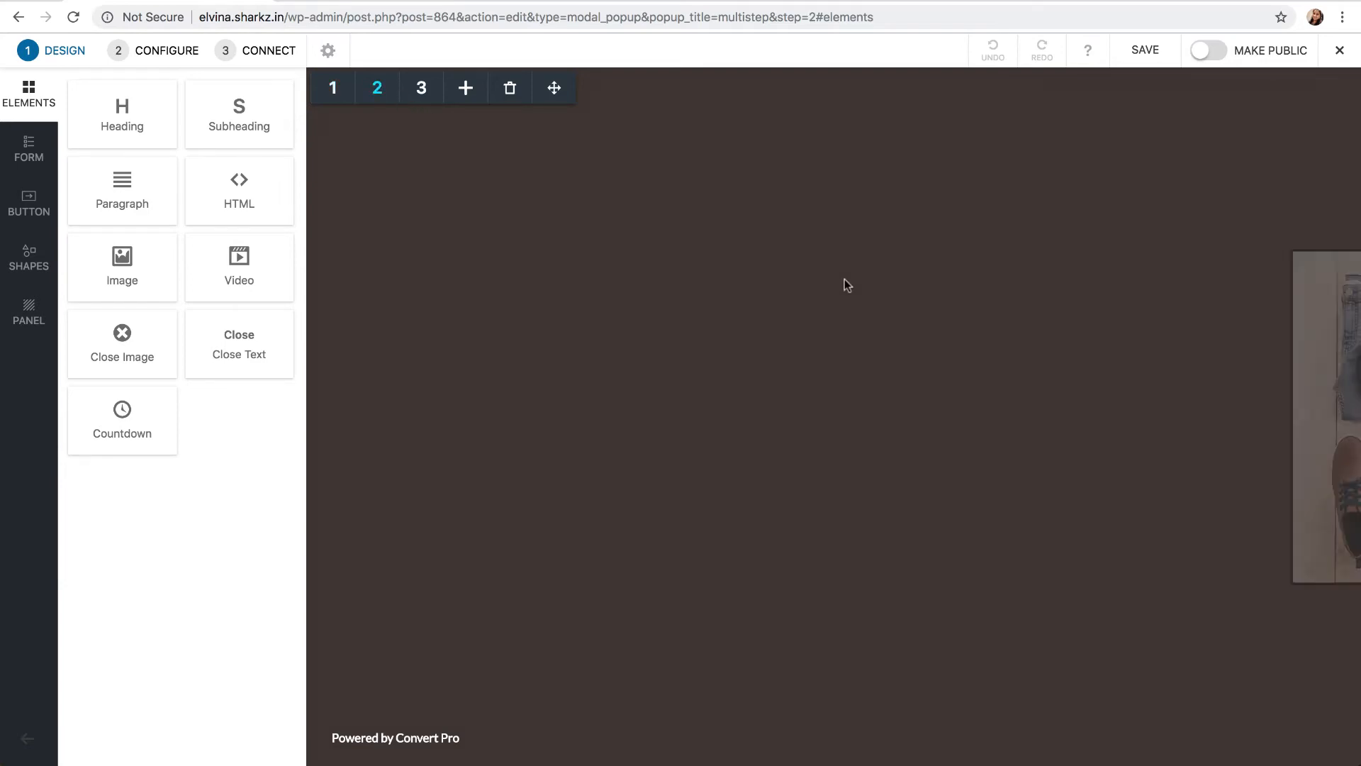
pyautogui.click(1063, 286)
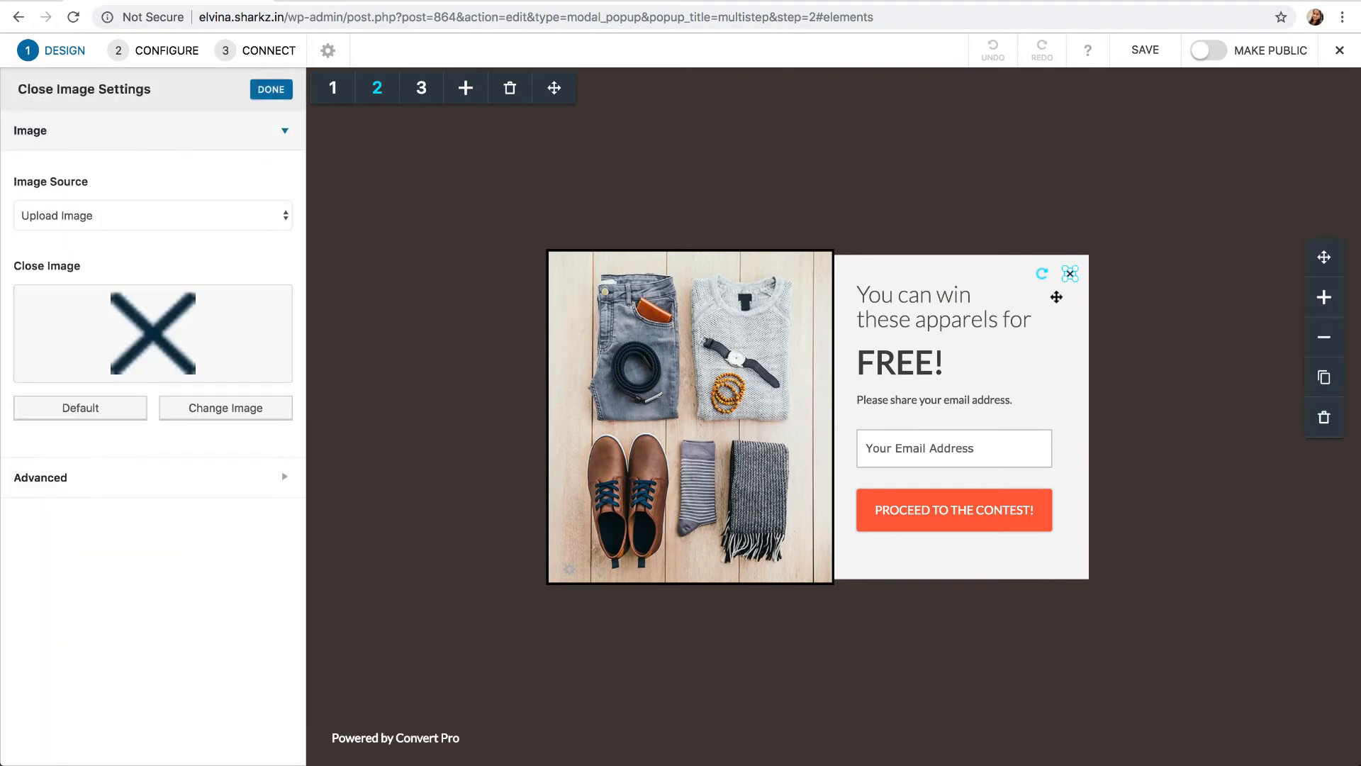
pyautogui.press('Delete')
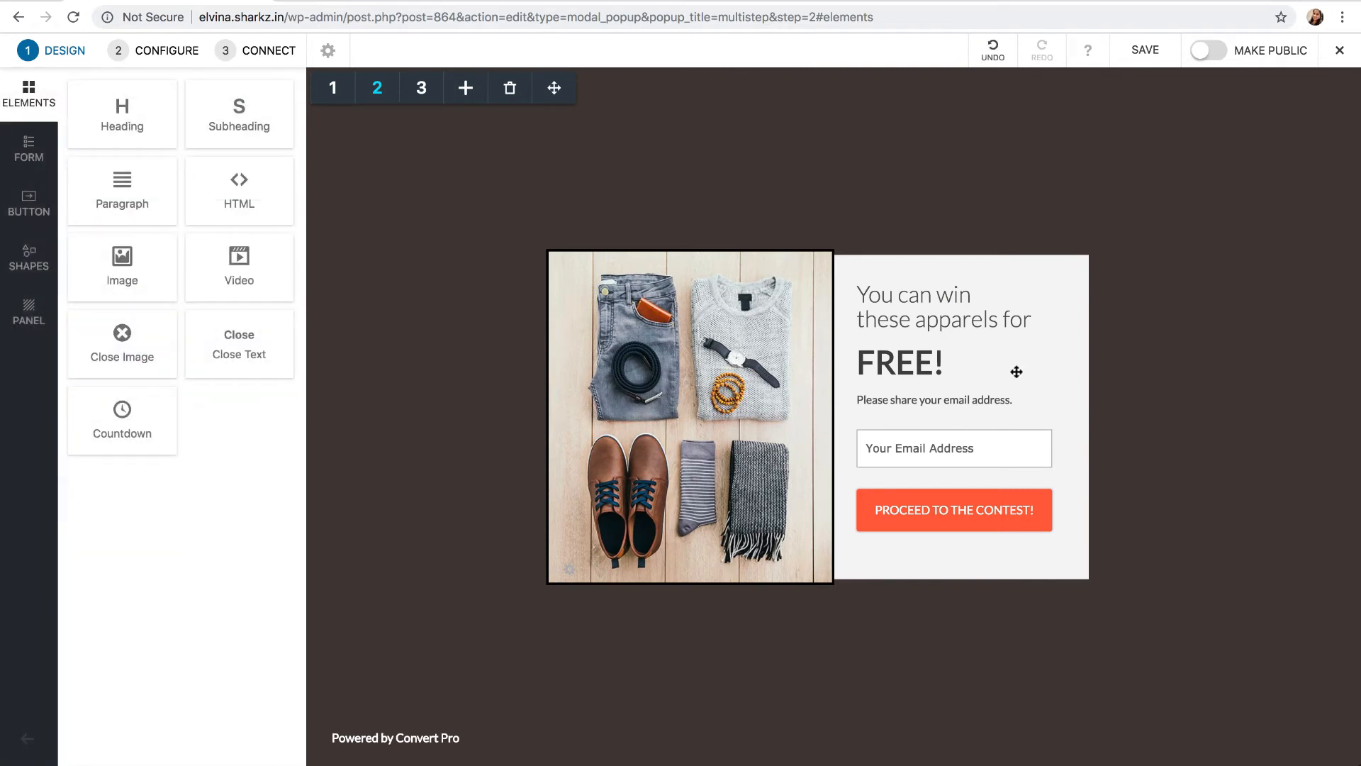
# Set the action of the "PARTICIPATE NOW" button in step 1 to Go to Step with step 2 as the target.
pyautogui.click(420, 90)
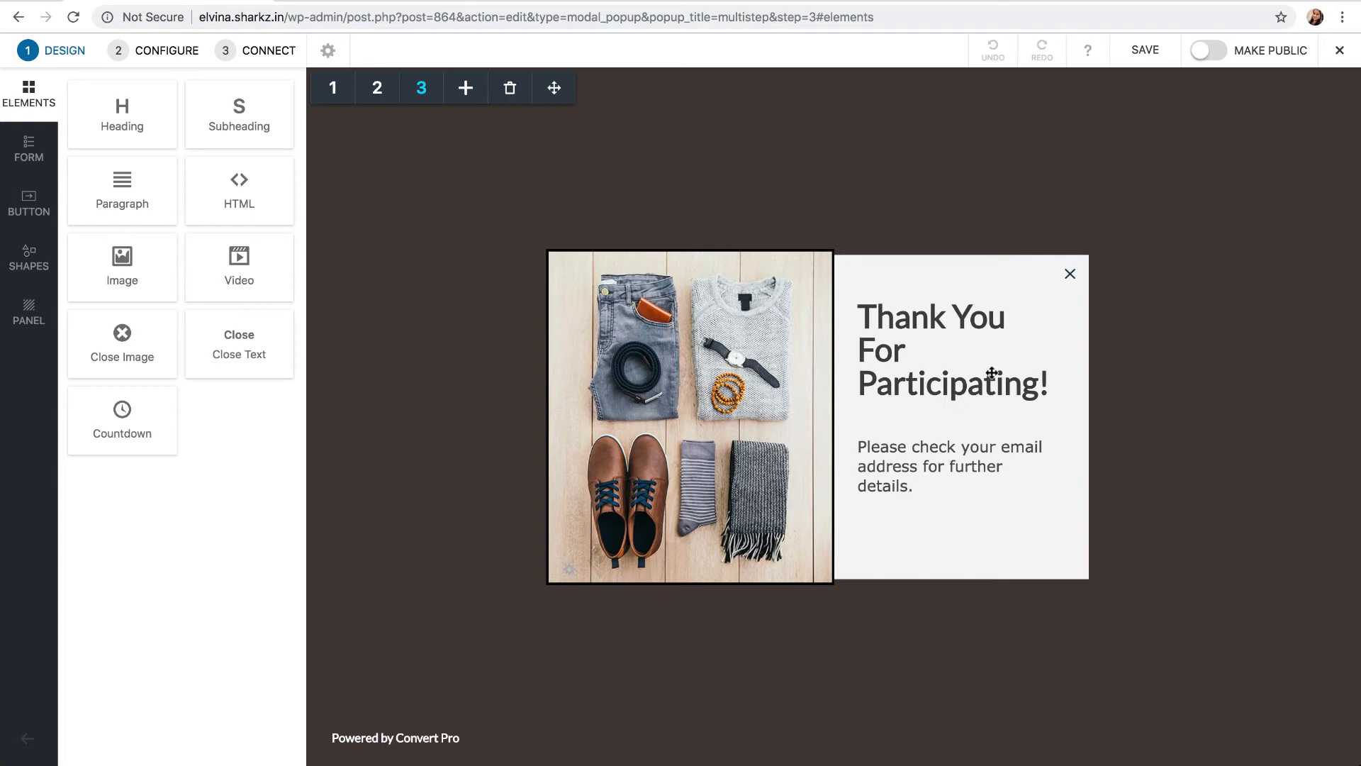
pyautogui.click(333, 88)
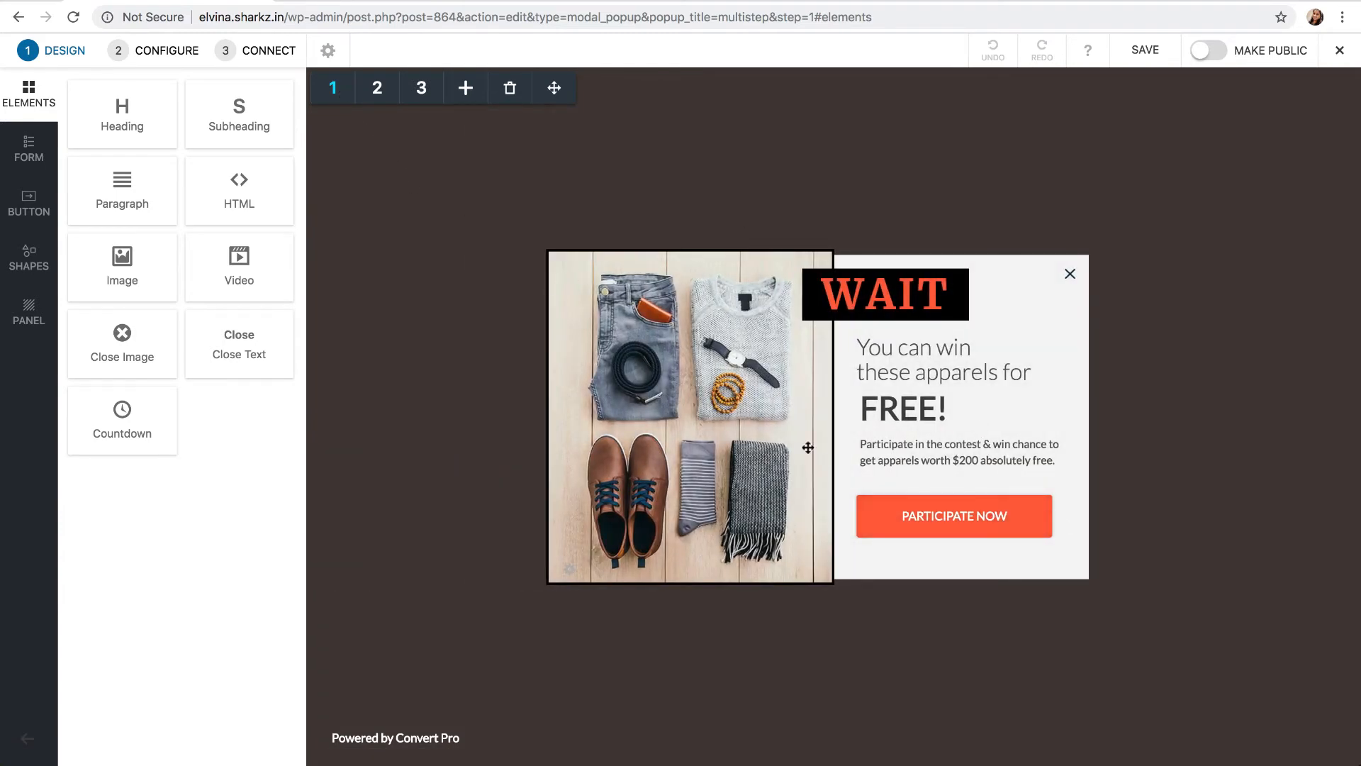
pyautogui.click(1011, 520)
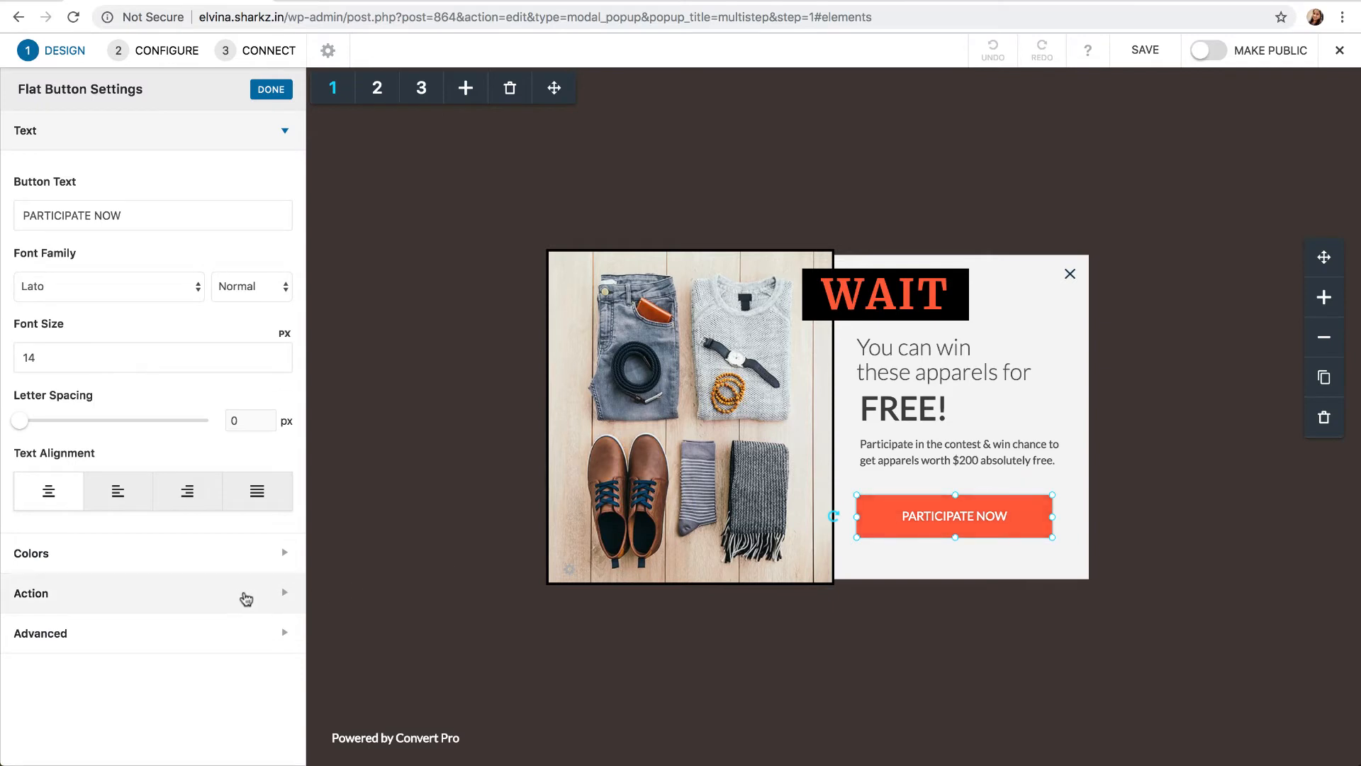
pyautogui.click(238, 597)
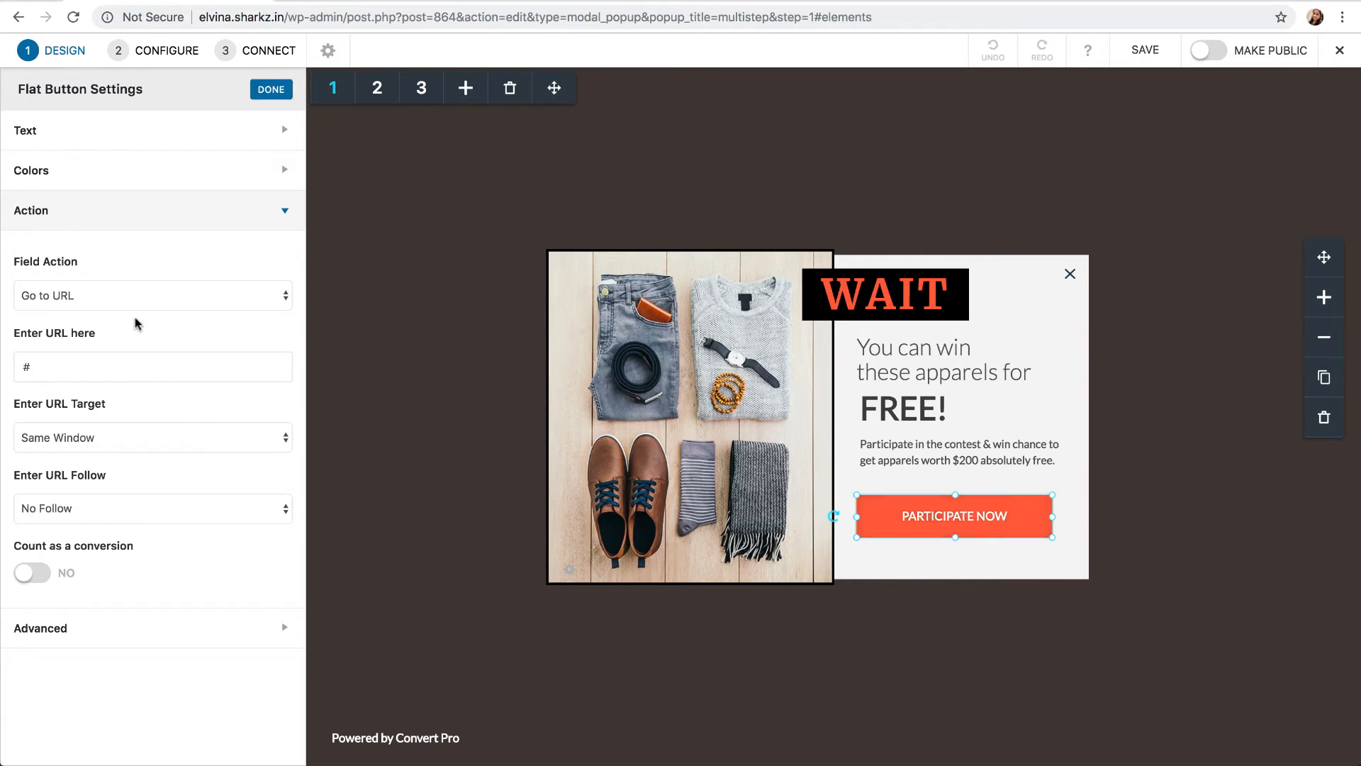
pyautogui.click(112, 295)
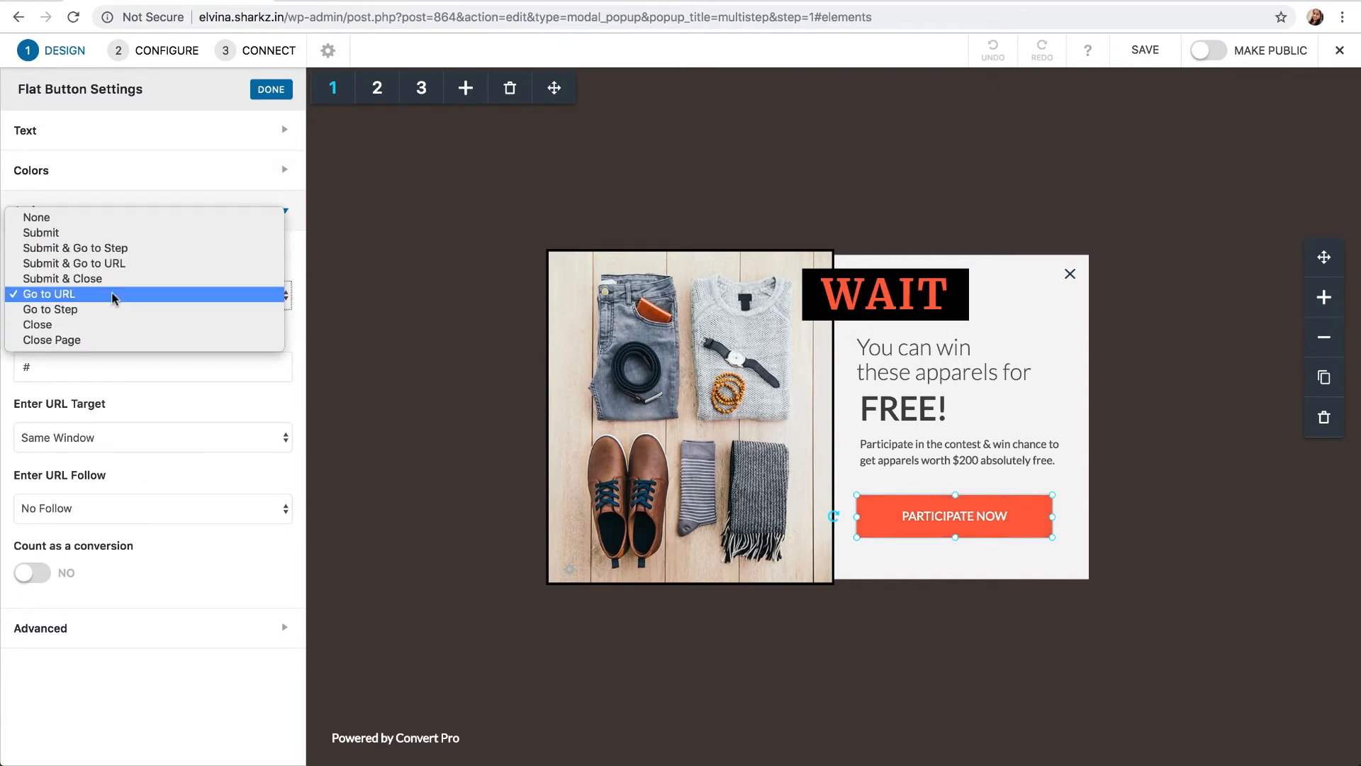
pyautogui.click(93, 309)
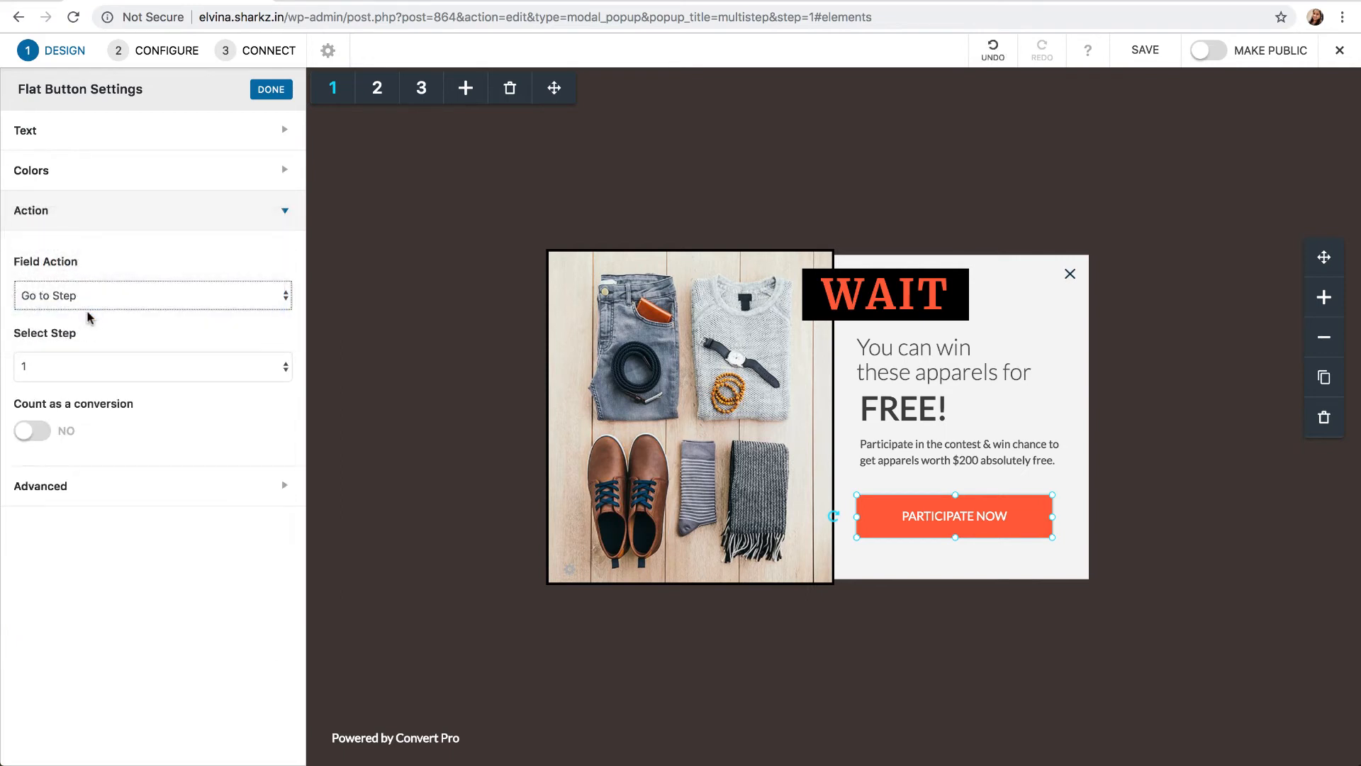
pyautogui.click(53, 366)
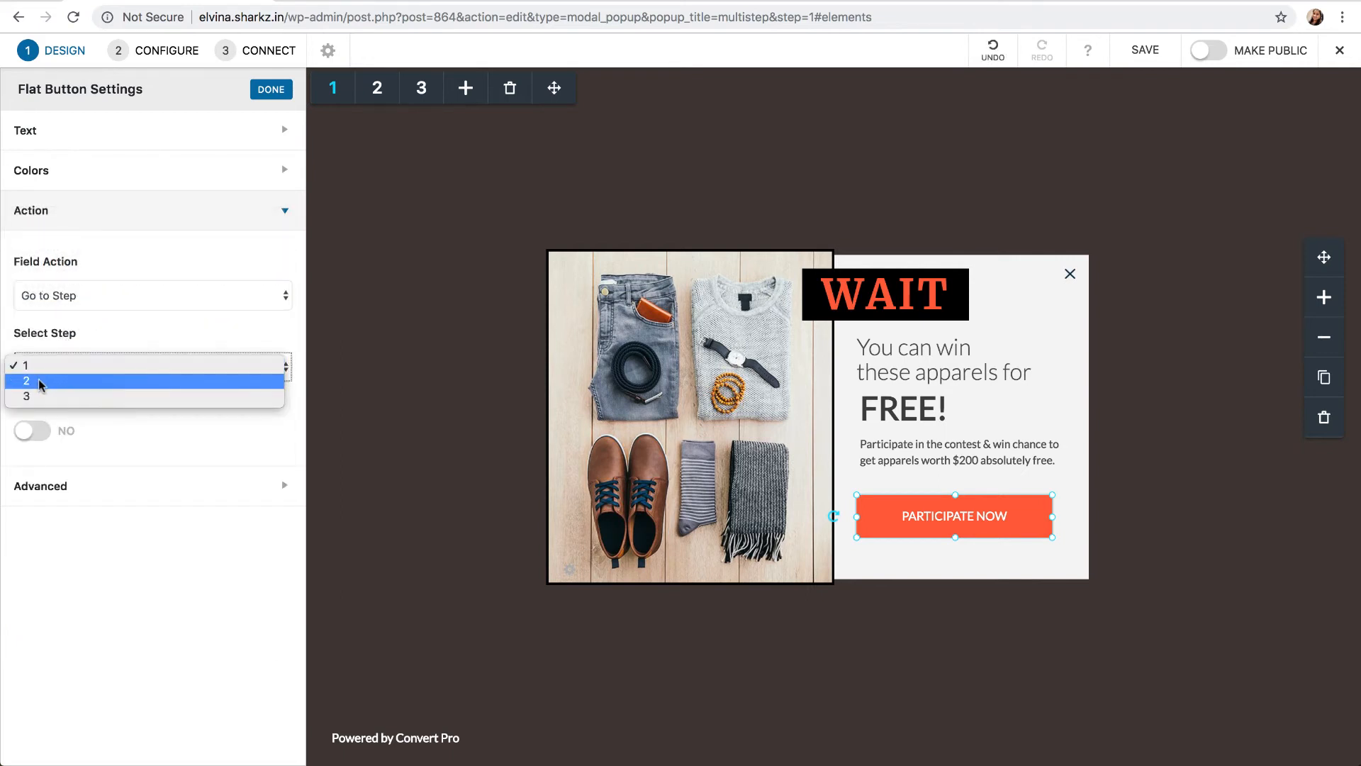
pyautogui.click(39, 383)
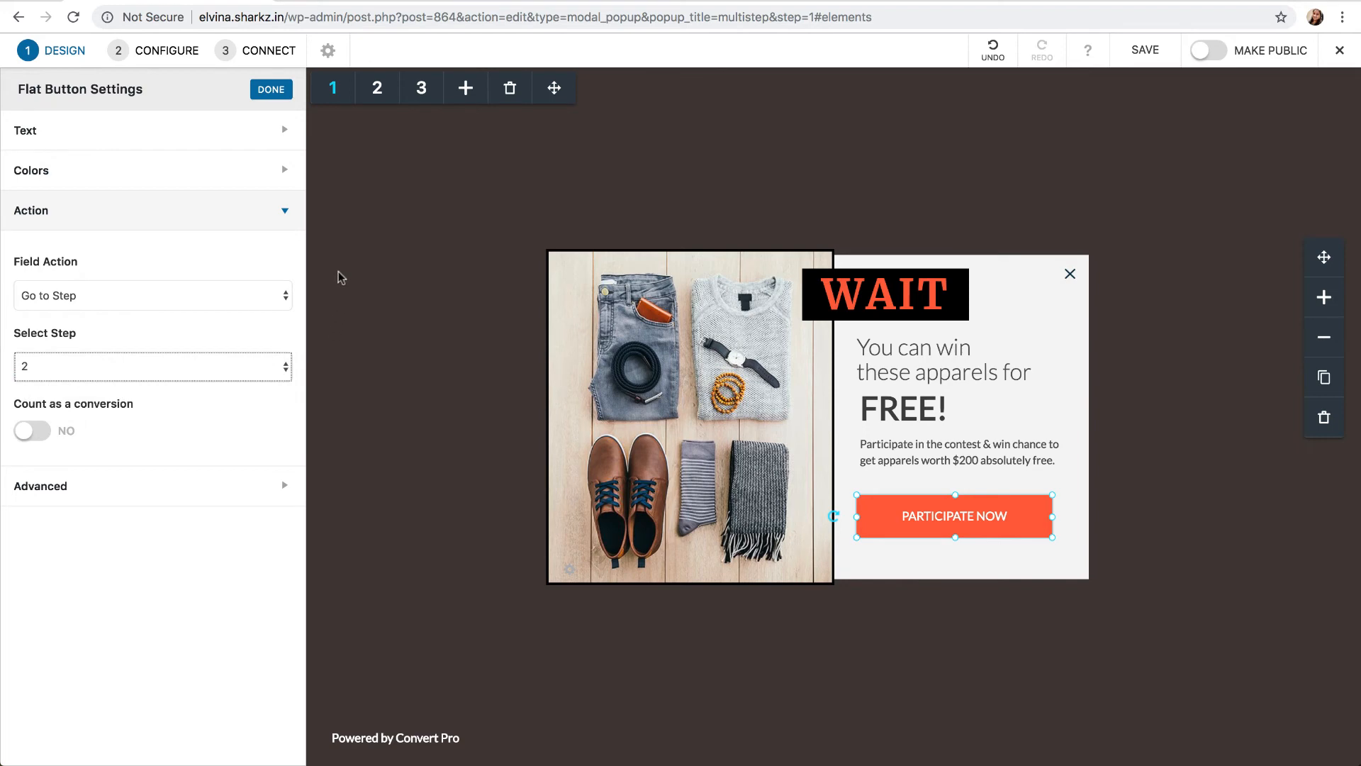
# Set the action of step 2's "PROCEED TO THE CONTEST!" button to Submit & Go to Step with step 3 as the target.
pyautogui.click(386, 101)
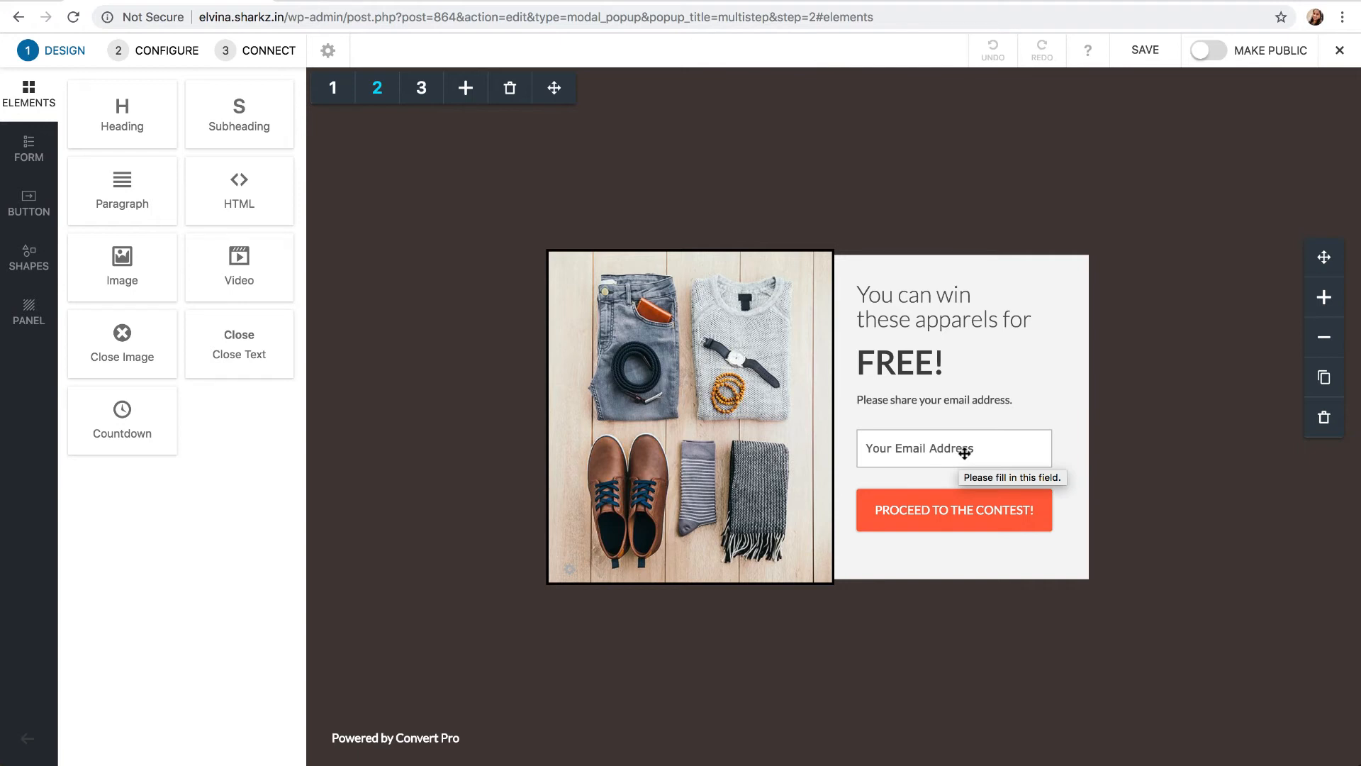
pyautogui.click(963, 520)
pyautogui.click(220, 582)
pyautogui.click(102, 298)
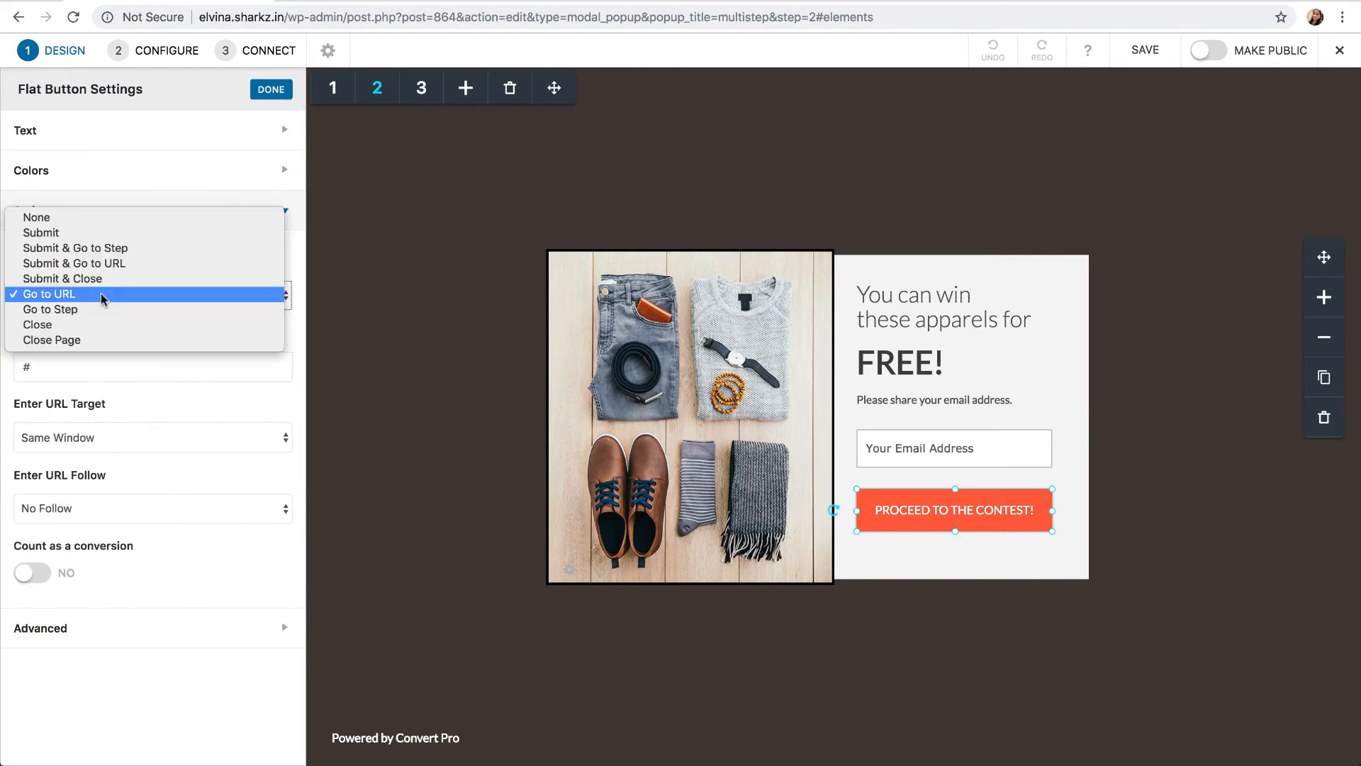
pyautogui.click(97, 253)
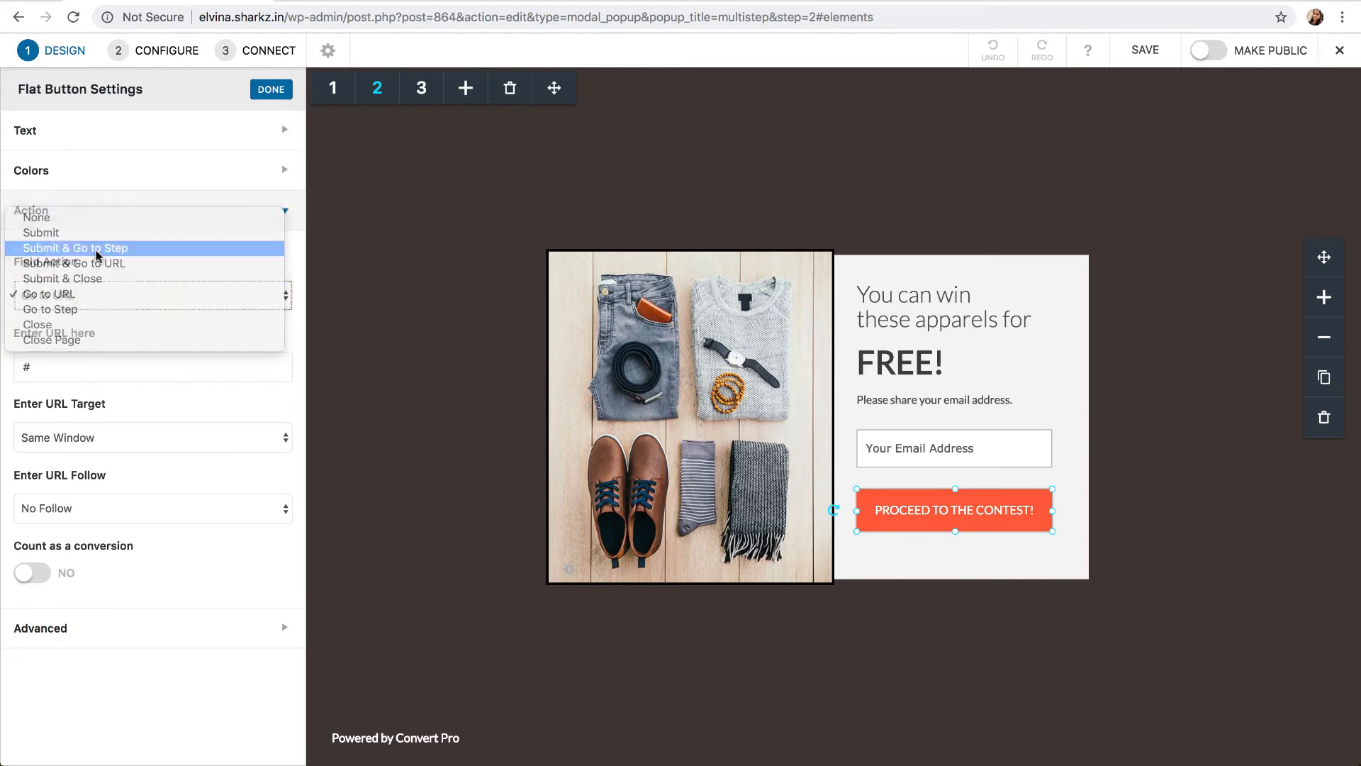
pyautogui.click(83, 362)
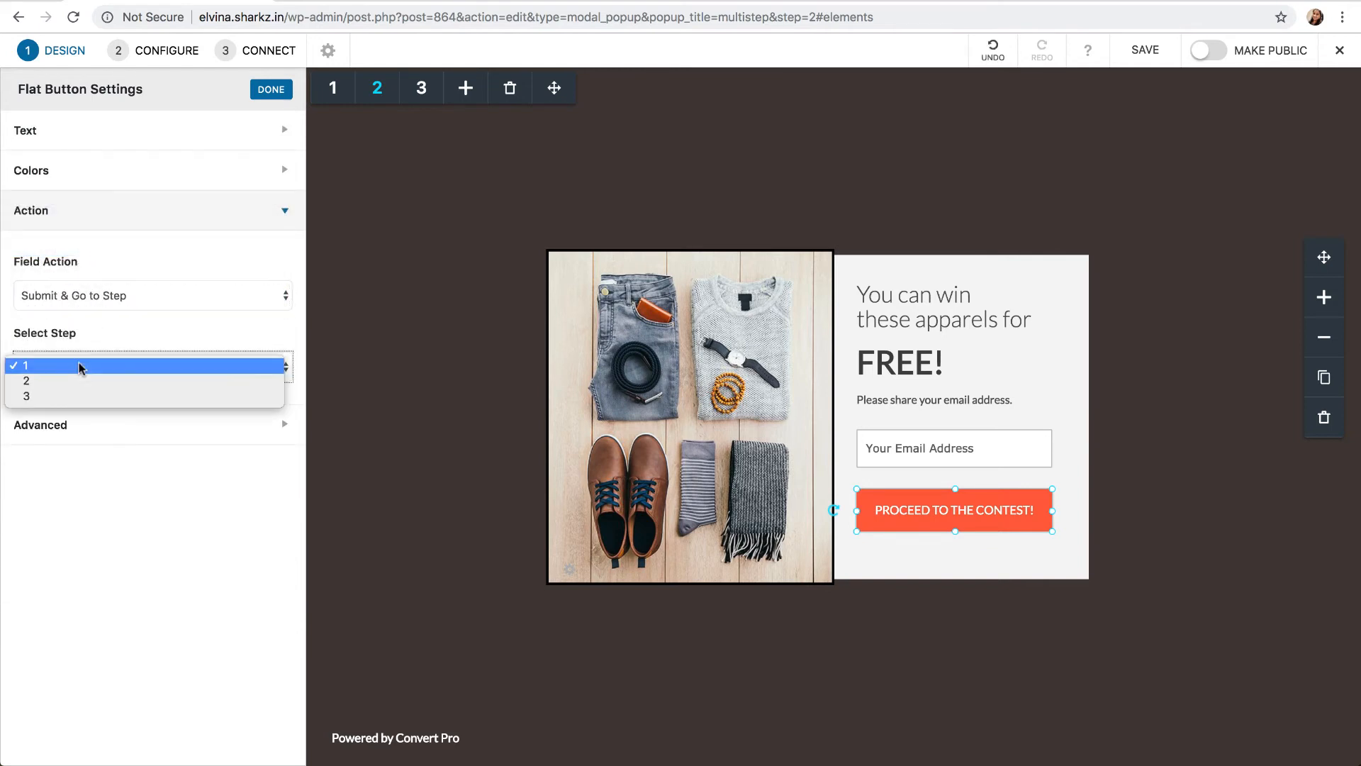
pyautogui.click(39, 401)
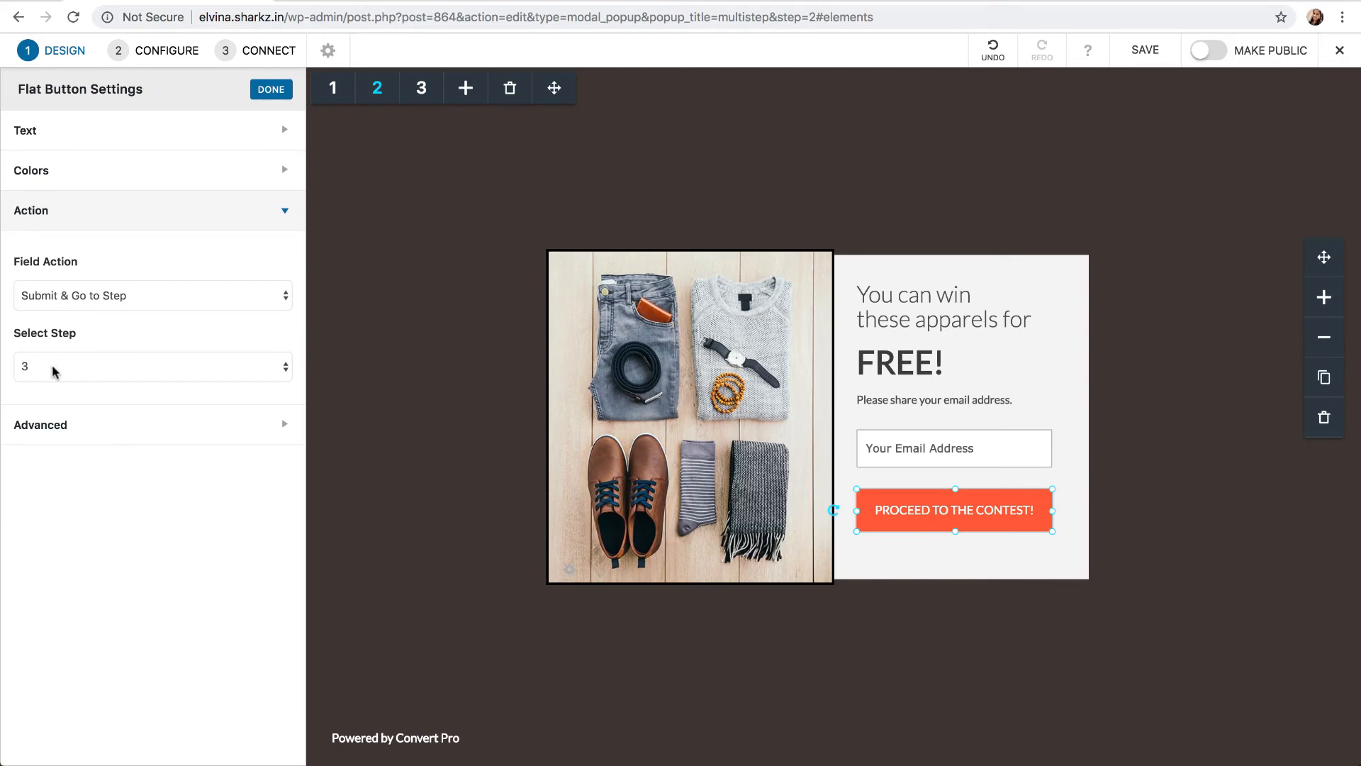
# Save the popup, check its After Few Seconds on Page launch rule and make the popup public.
pyautogui.click(421, 79)
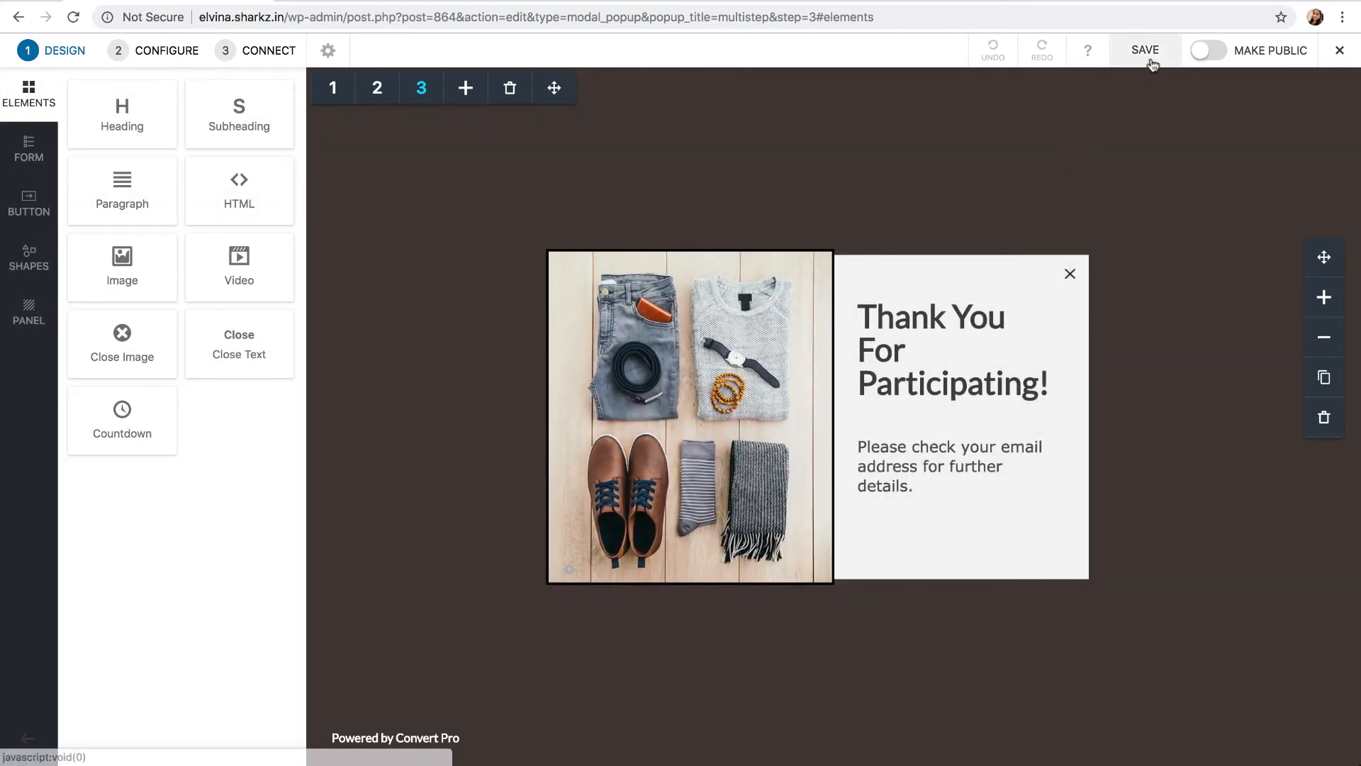
pyautogui.click(1146, 51)
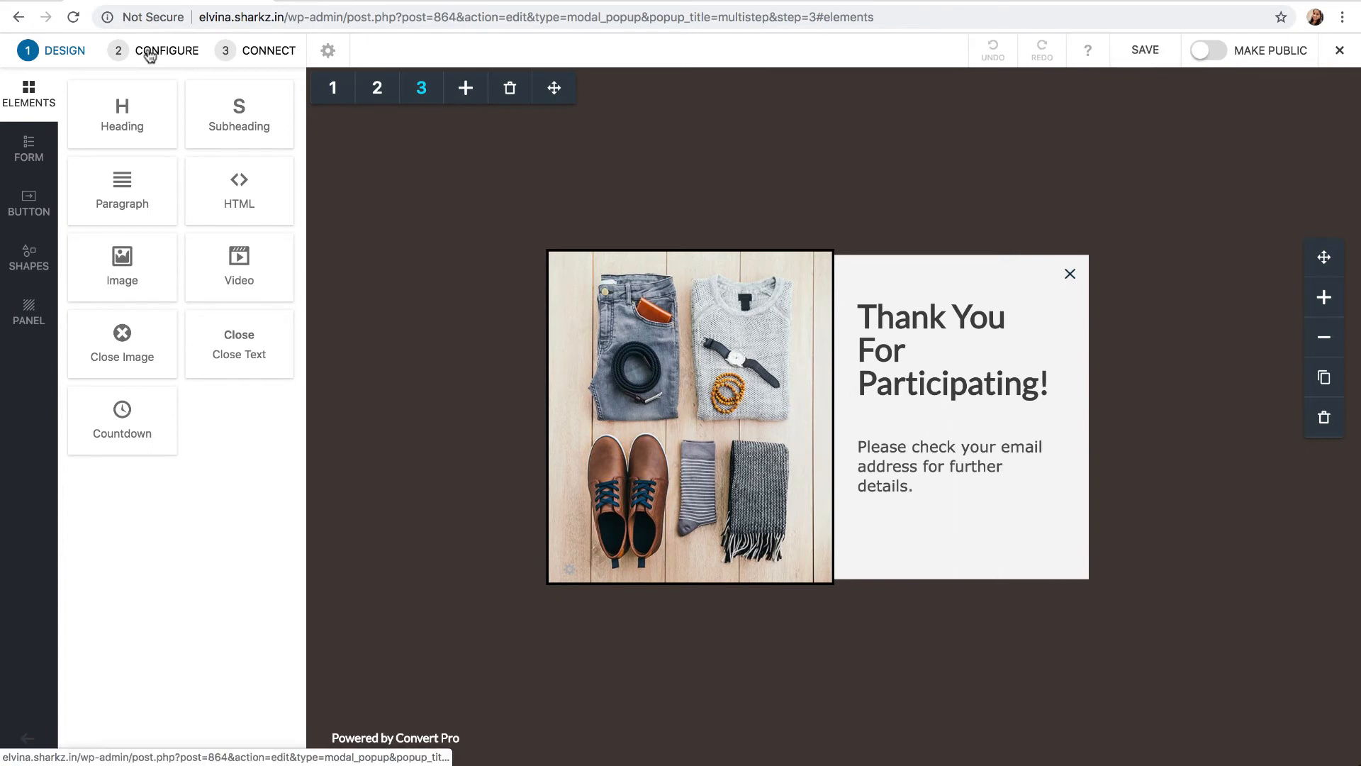
pyautogui.click(149, 51)
pyautogui.click(273, 183)
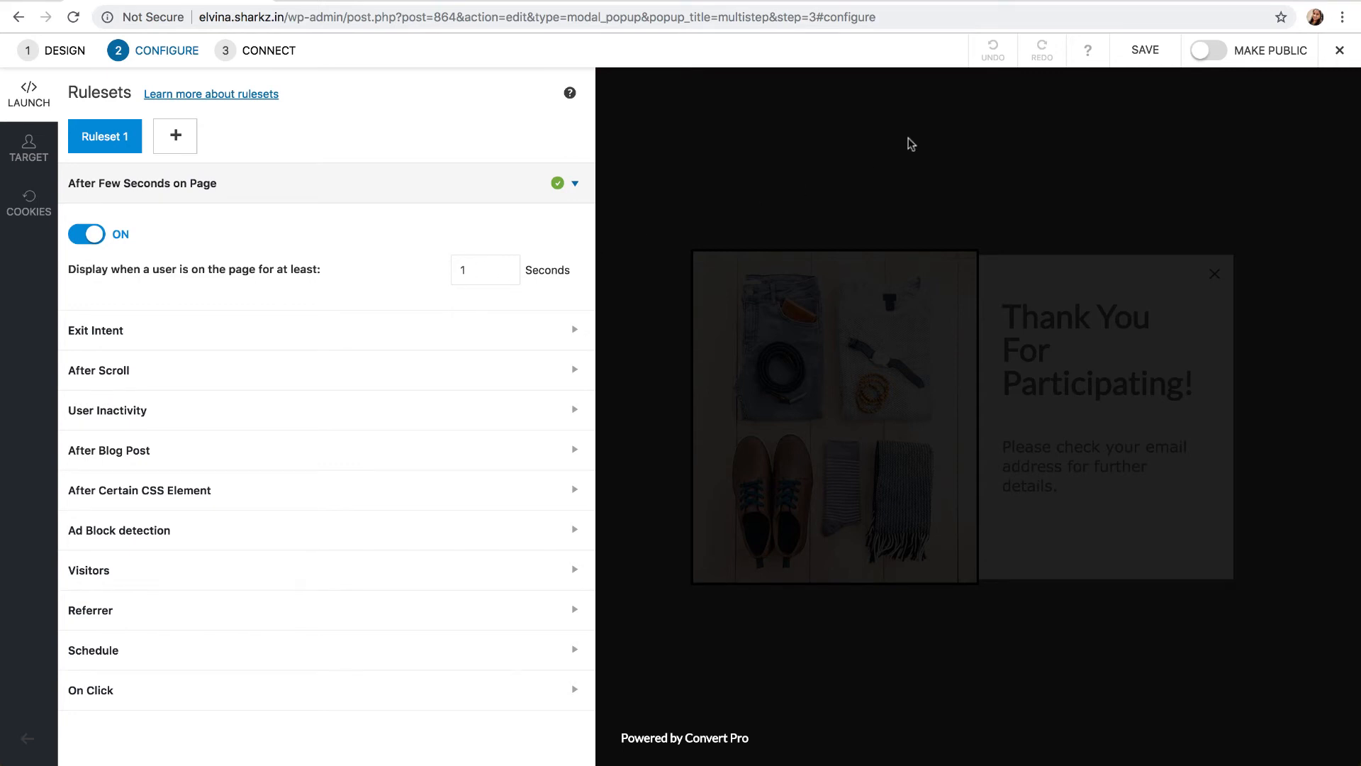
pyautogui.click(1208, 51)
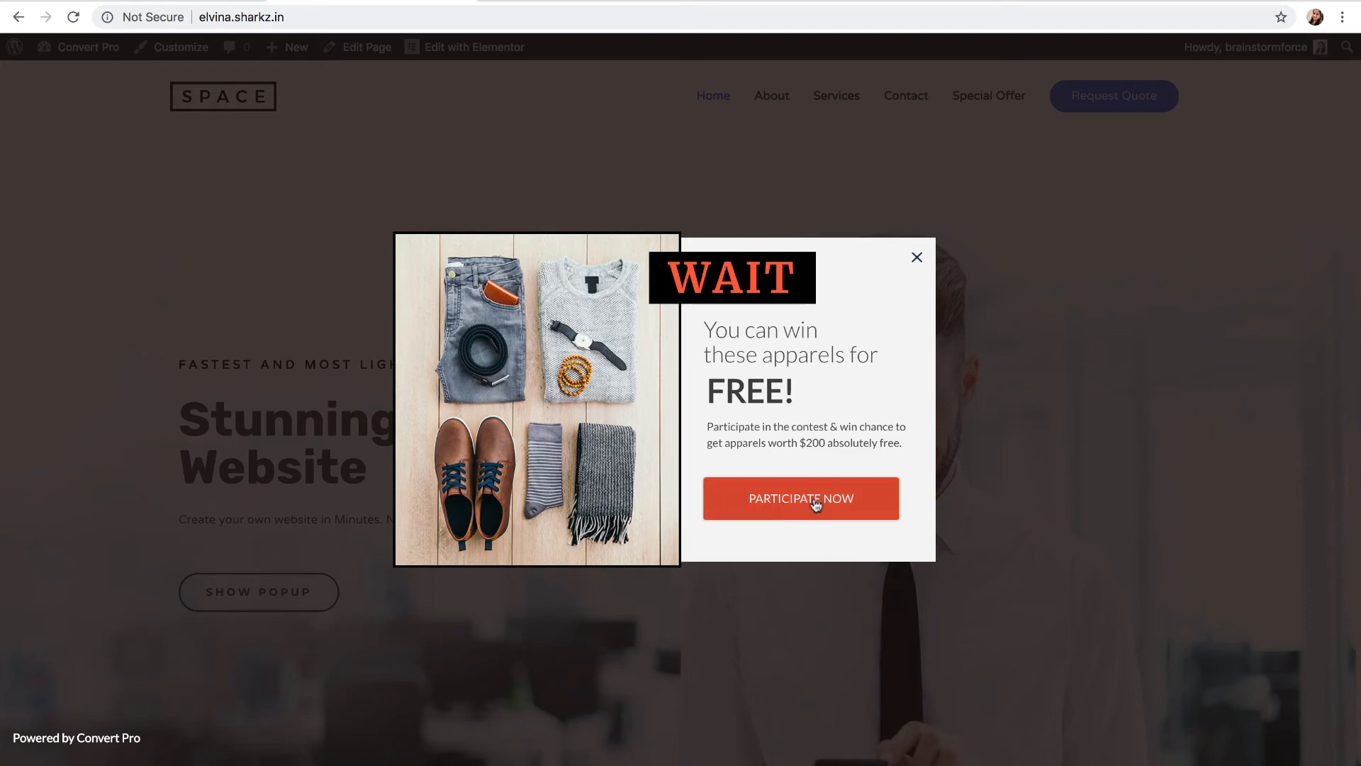
# Test the popup on the live site by participating, submitting an email address and closing the thank-you step.
pyautogui.click(868, 504)
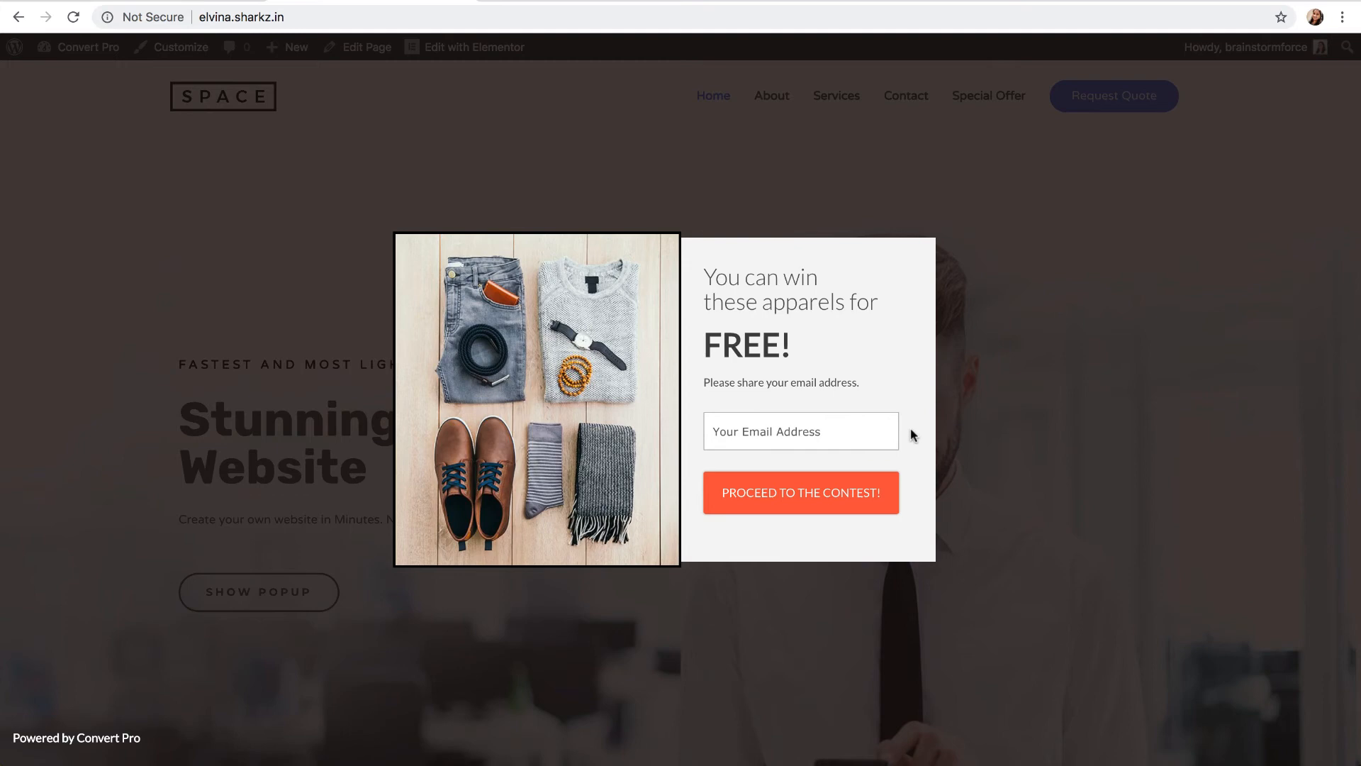
pyautogui.write('elvina@example.com')
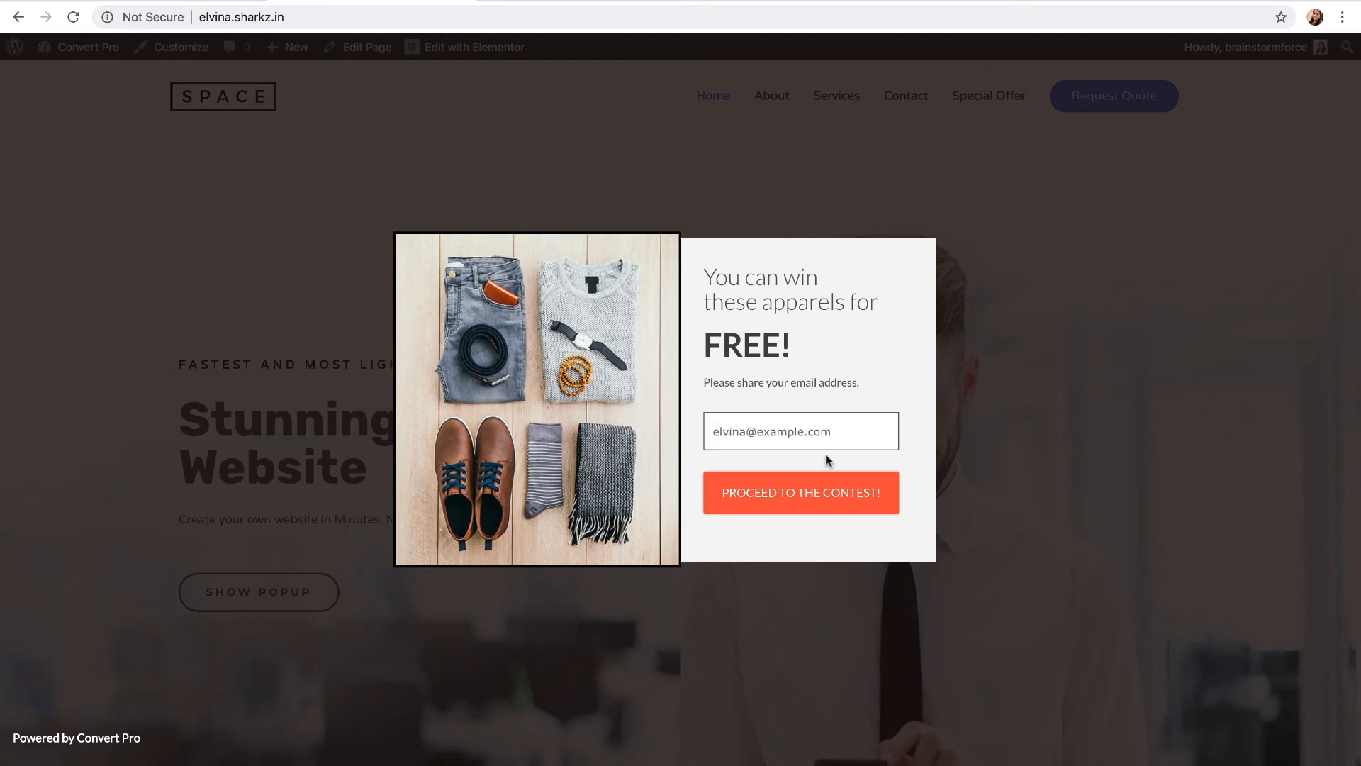
pyautogui.click(805, 503)
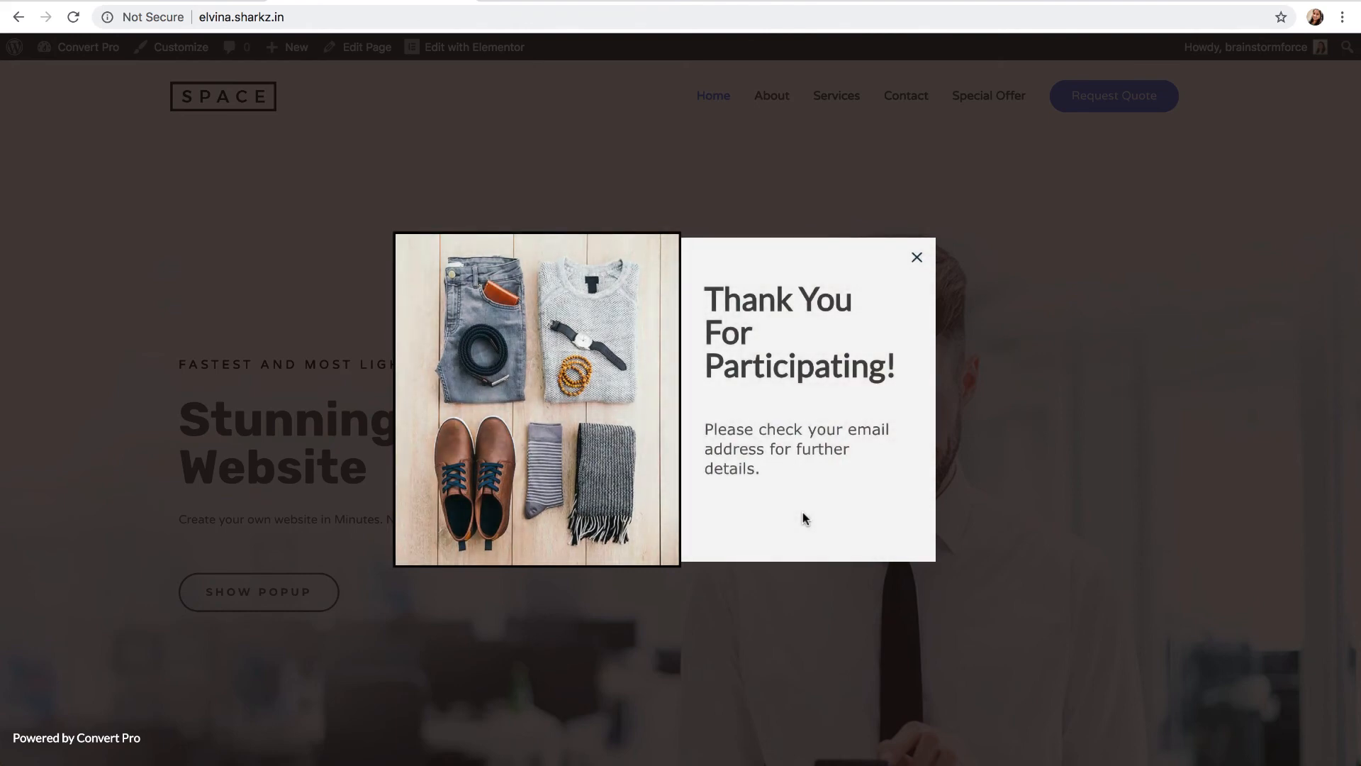
pyautogui.click(914, 259)
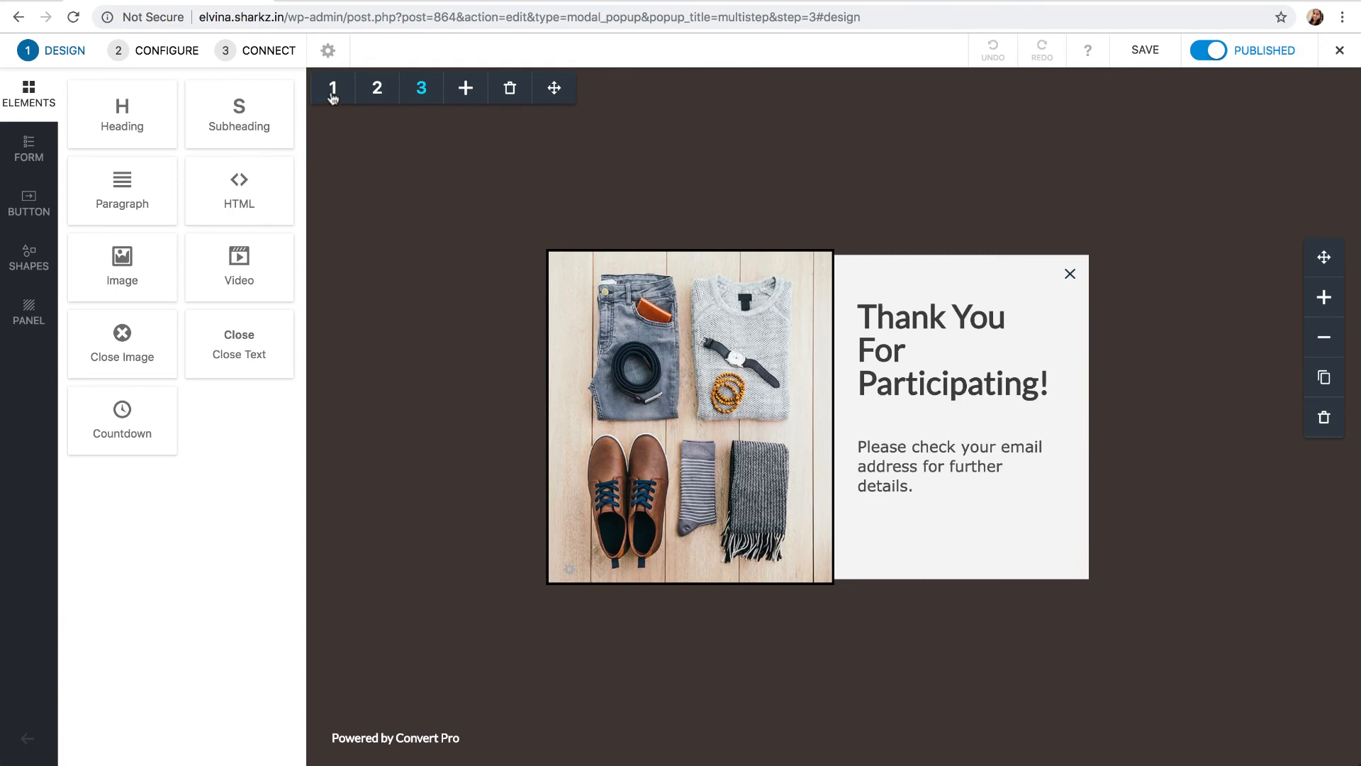
# Move the "PARTICIPATE NOW" button down in step 1 of the popup design and add a Name form field above it.
pyautogui.click(333, 88)
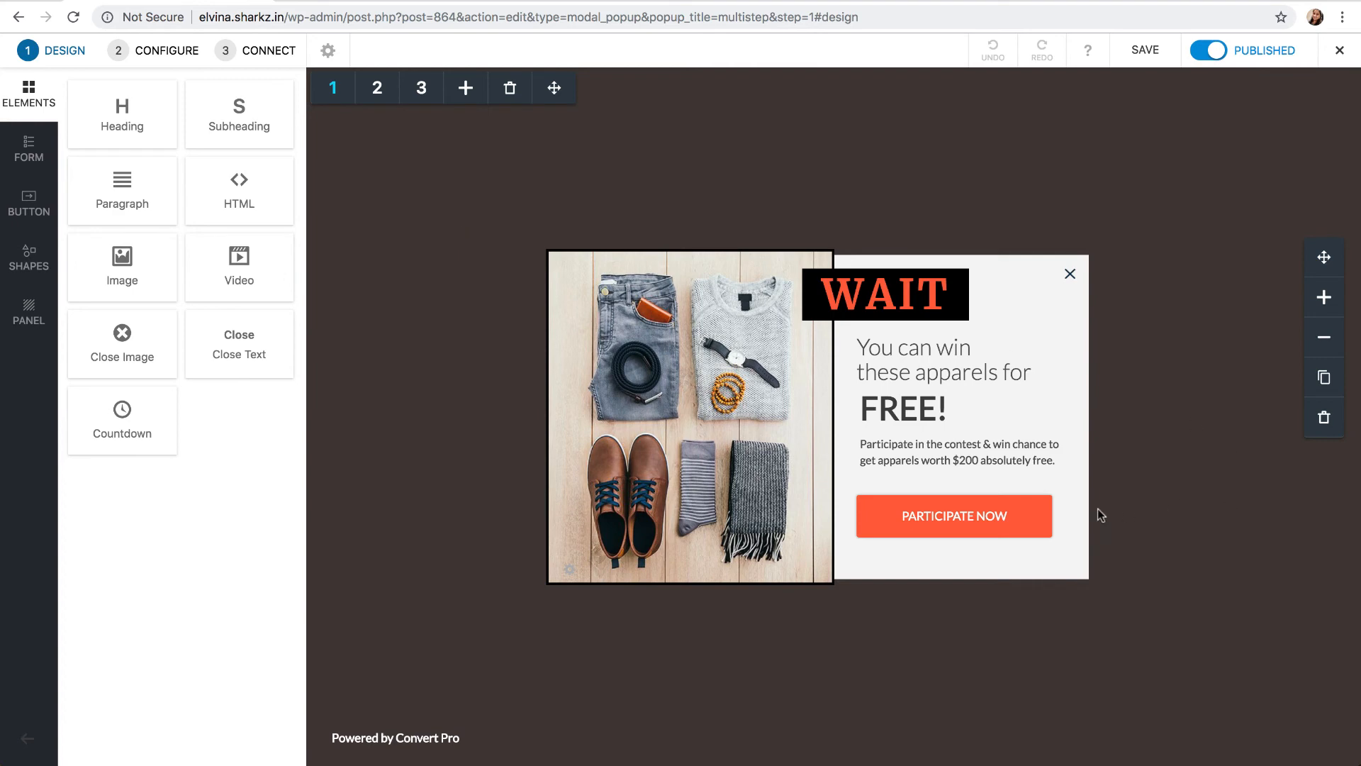
pyautogui.moveTo(1012, 518)
pyautogui.mouseDown()
pyautogui.moveTo(1023, 546)
pyautogui.moveTo(1012, 538)
pyautogui.mouseUp()
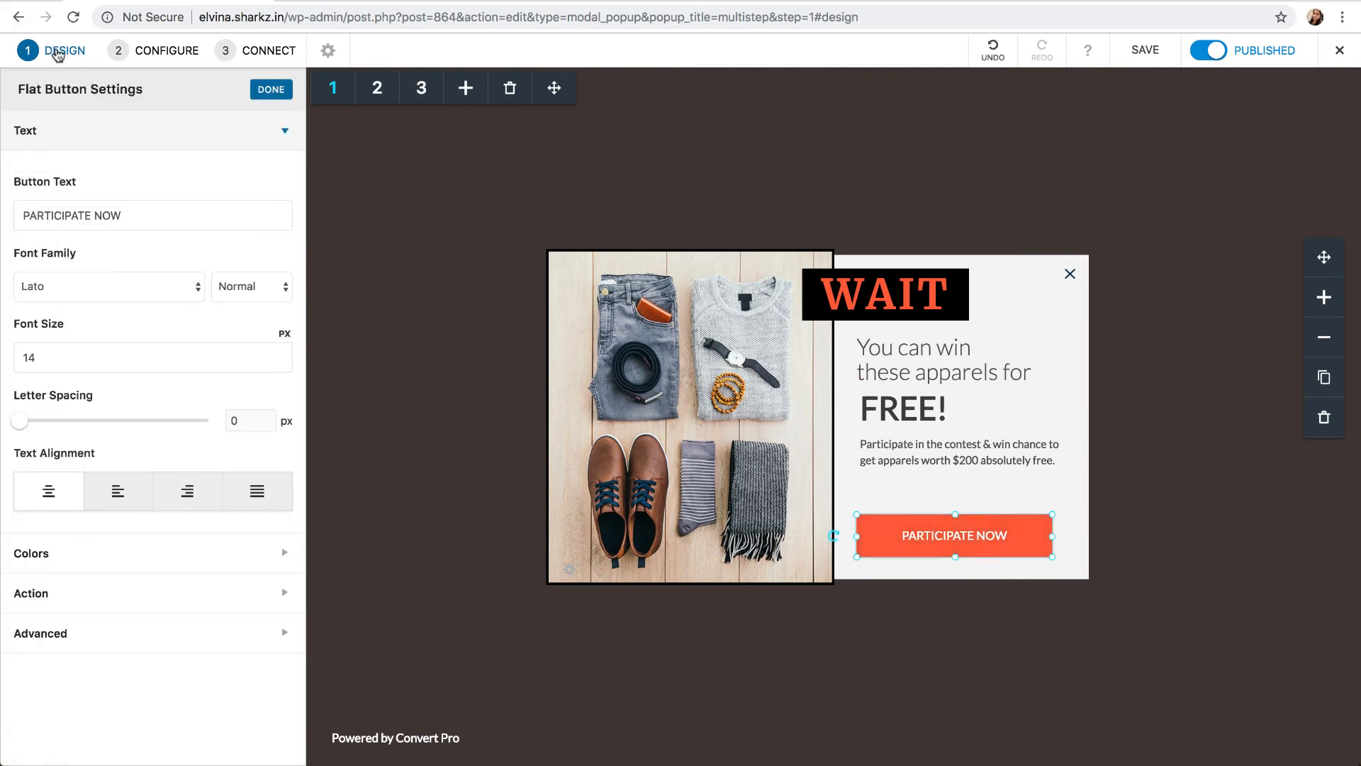
pyautogui.click(54, 51)
pyautogui.click(20, 168)
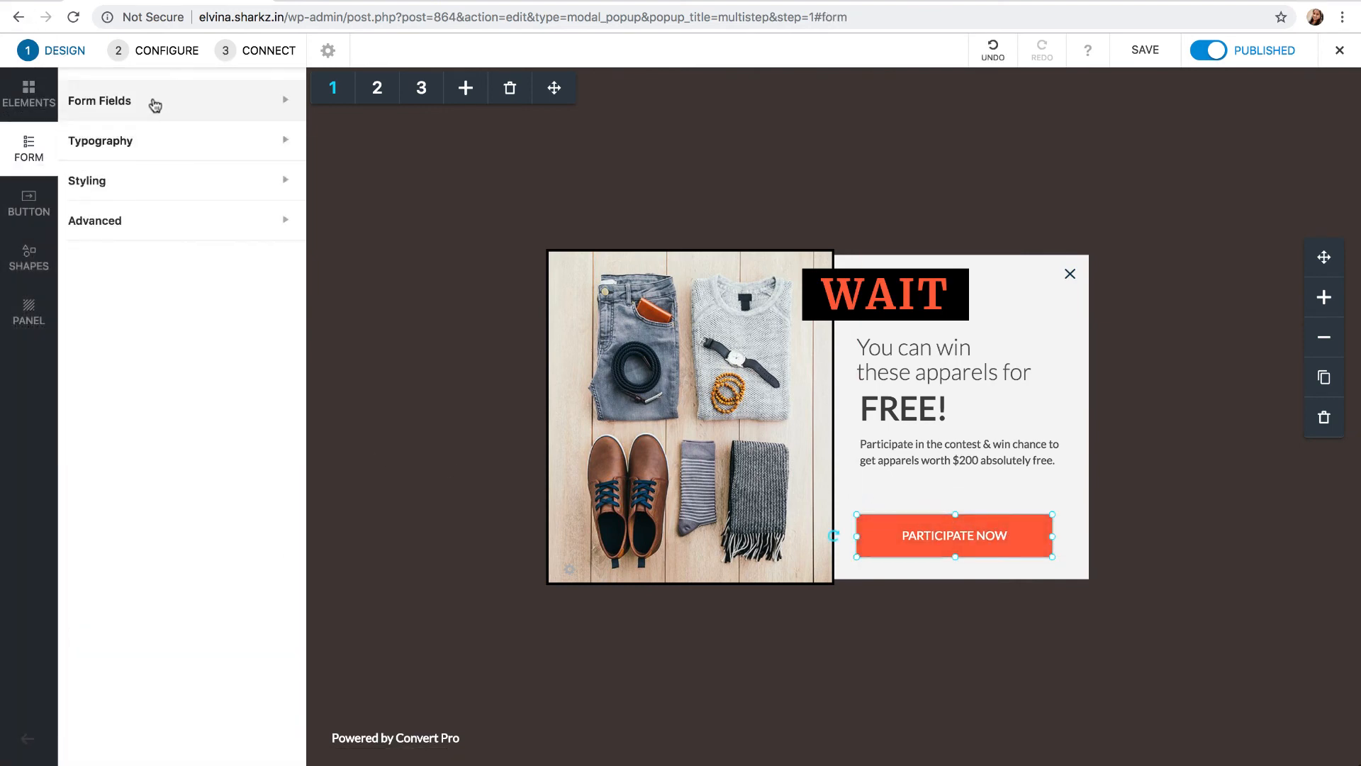
pyautogui.click(152, 100)
pyautogui.moveTo(234, 174); pyautogui.dragTo(844, 471)
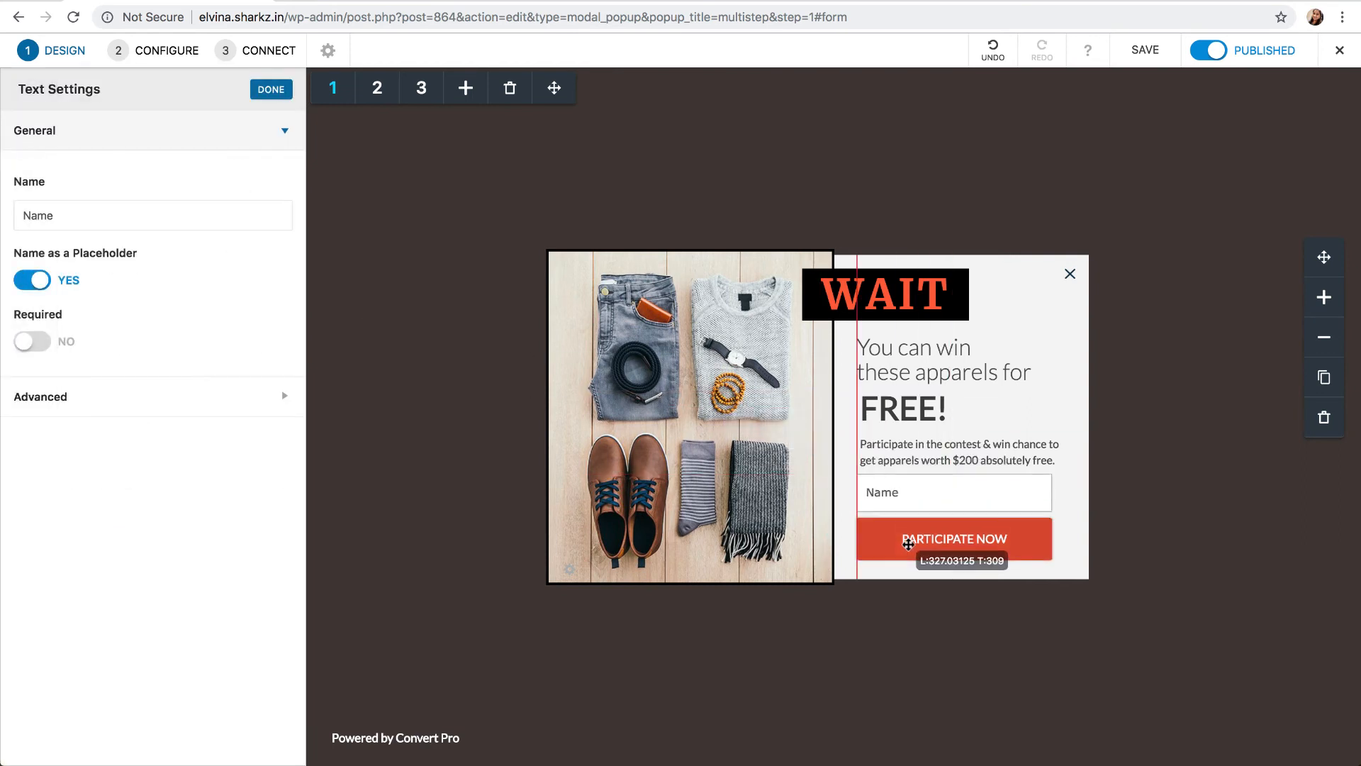
pyautogui.click(954, 546)
# Set the Name field's placeholder to "Tell us your first name", and compare it with the email field in step 2.
pyautogui.click(922, 496)
pyautogui.moveTo(28, 214); pyautogui.dragTo(93, 213)
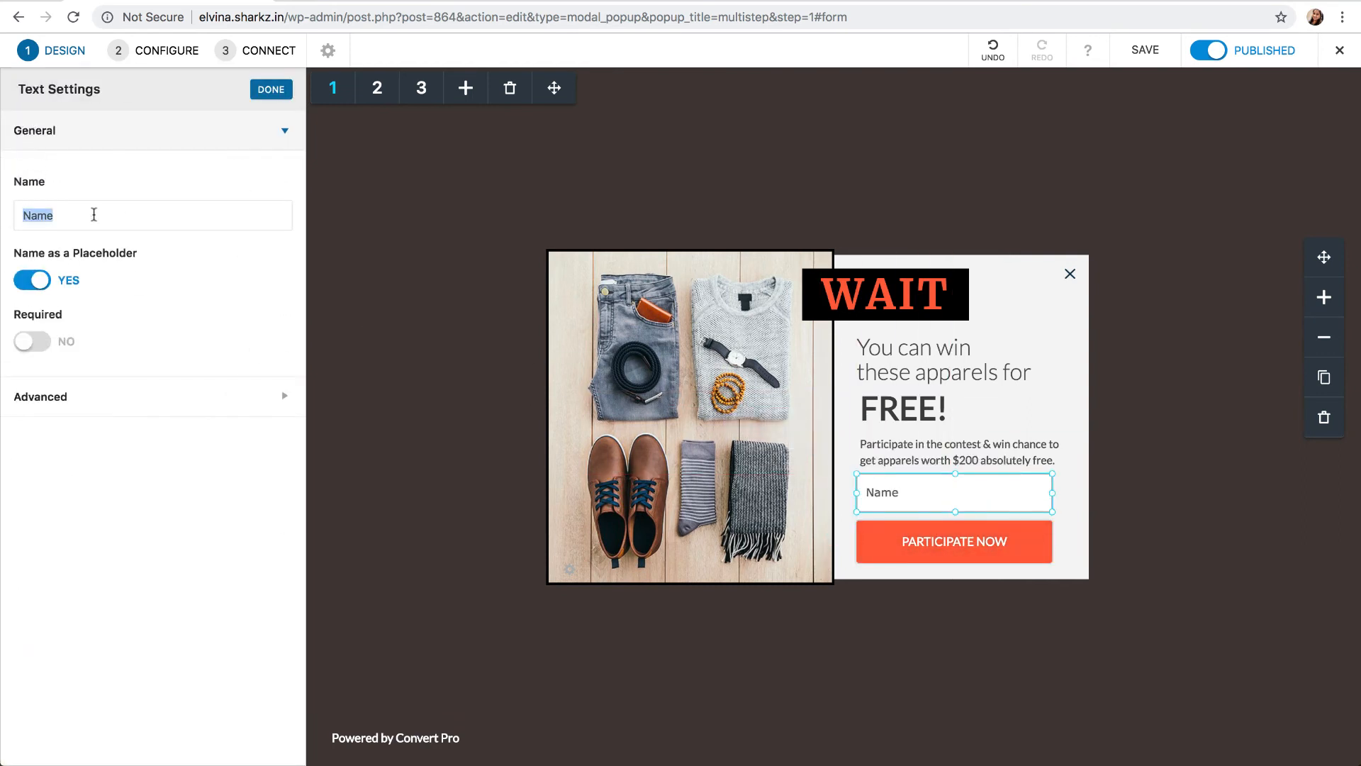
pyautogui.write('Tell us your first name')
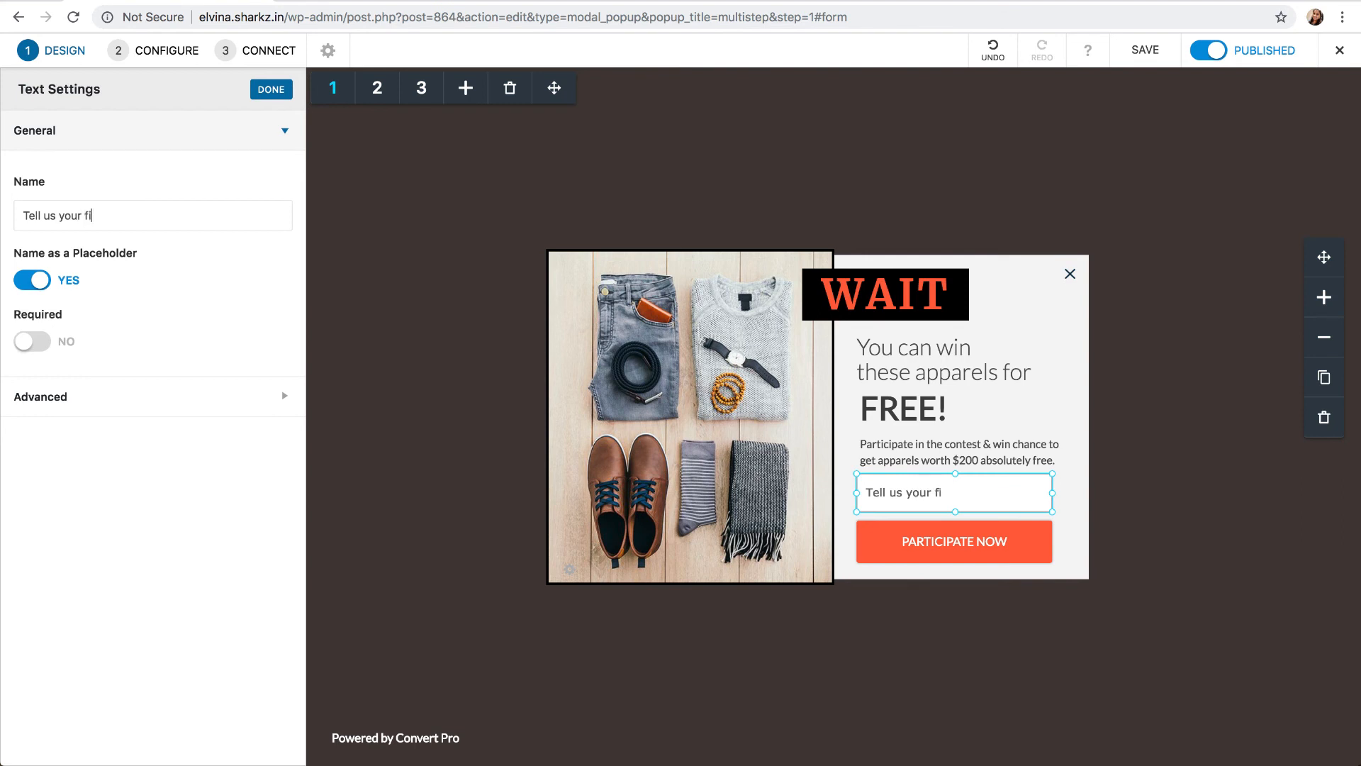
pyautogui.click(1104, 503)
pyautogui.click(1000, 494)
pyautogui.click(373, 94)
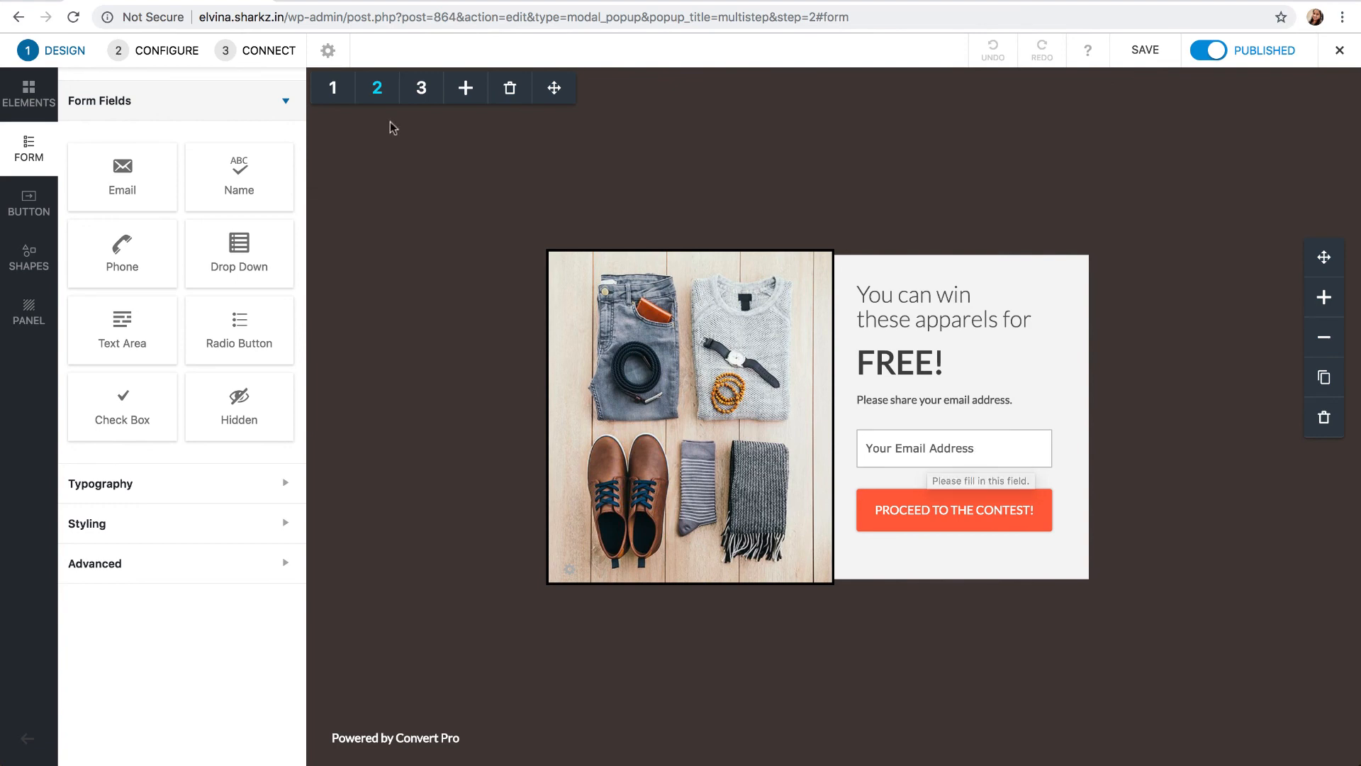
pyautogui.click(333, 90)
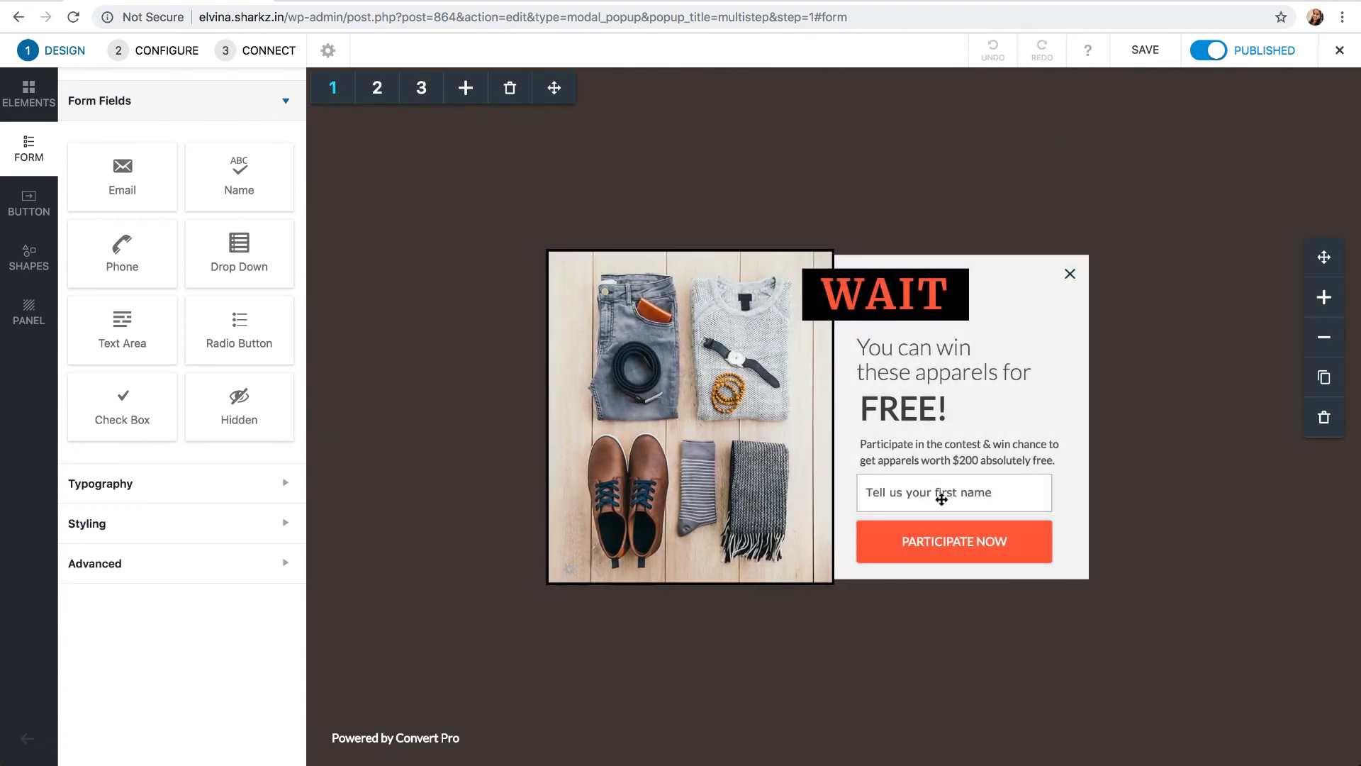
# Review the Name field's settings and the click action assigned to the "PARTICIPATE NOW" button in step 1.
pyautogui.click(931, 541)
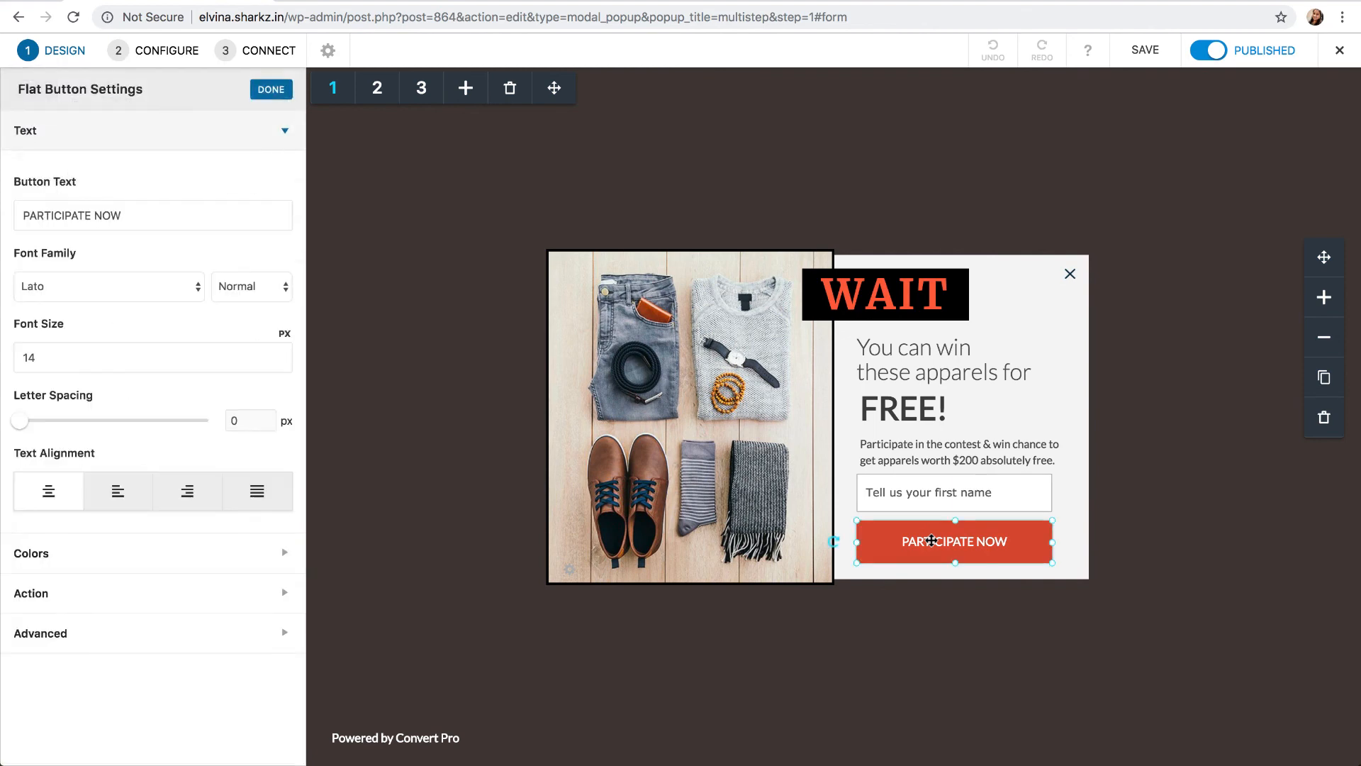
pyautogui.click(962, 498)
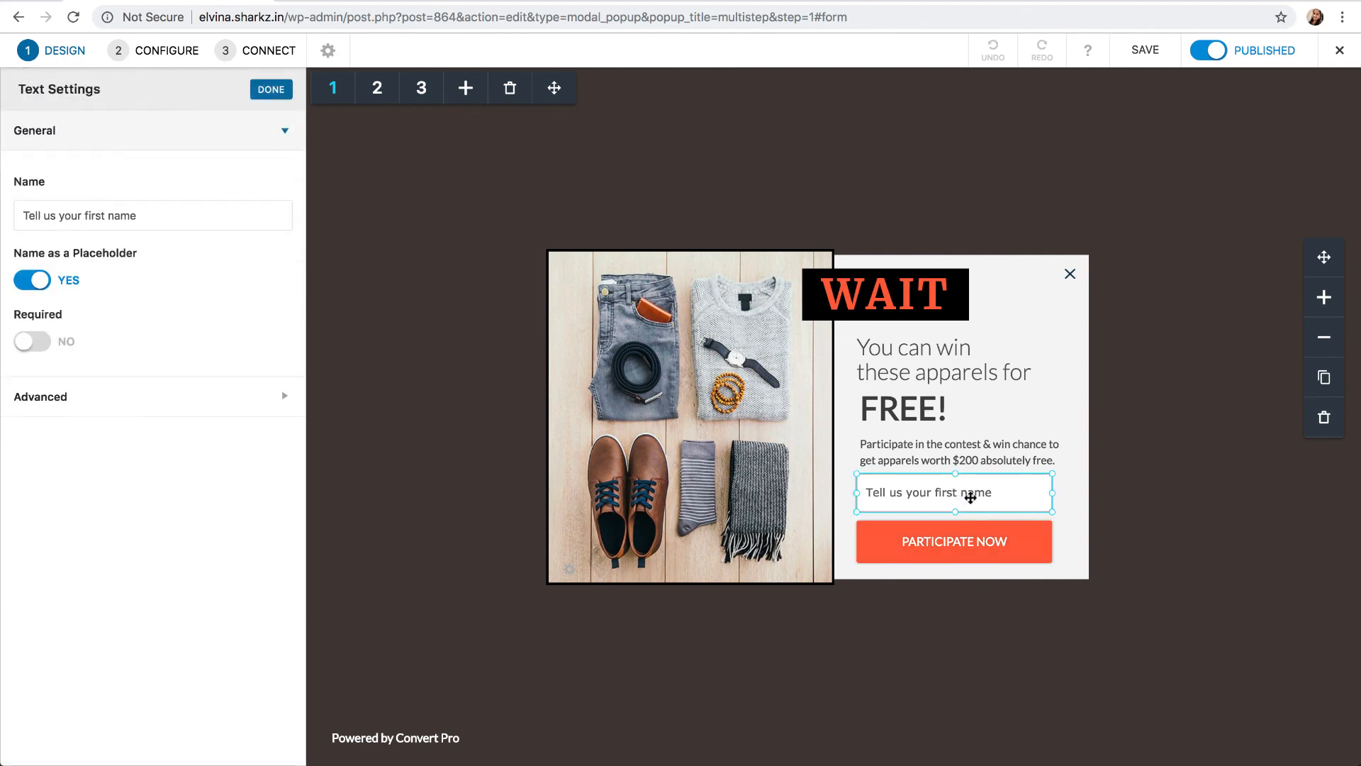
pyautogui.click(948, 539)
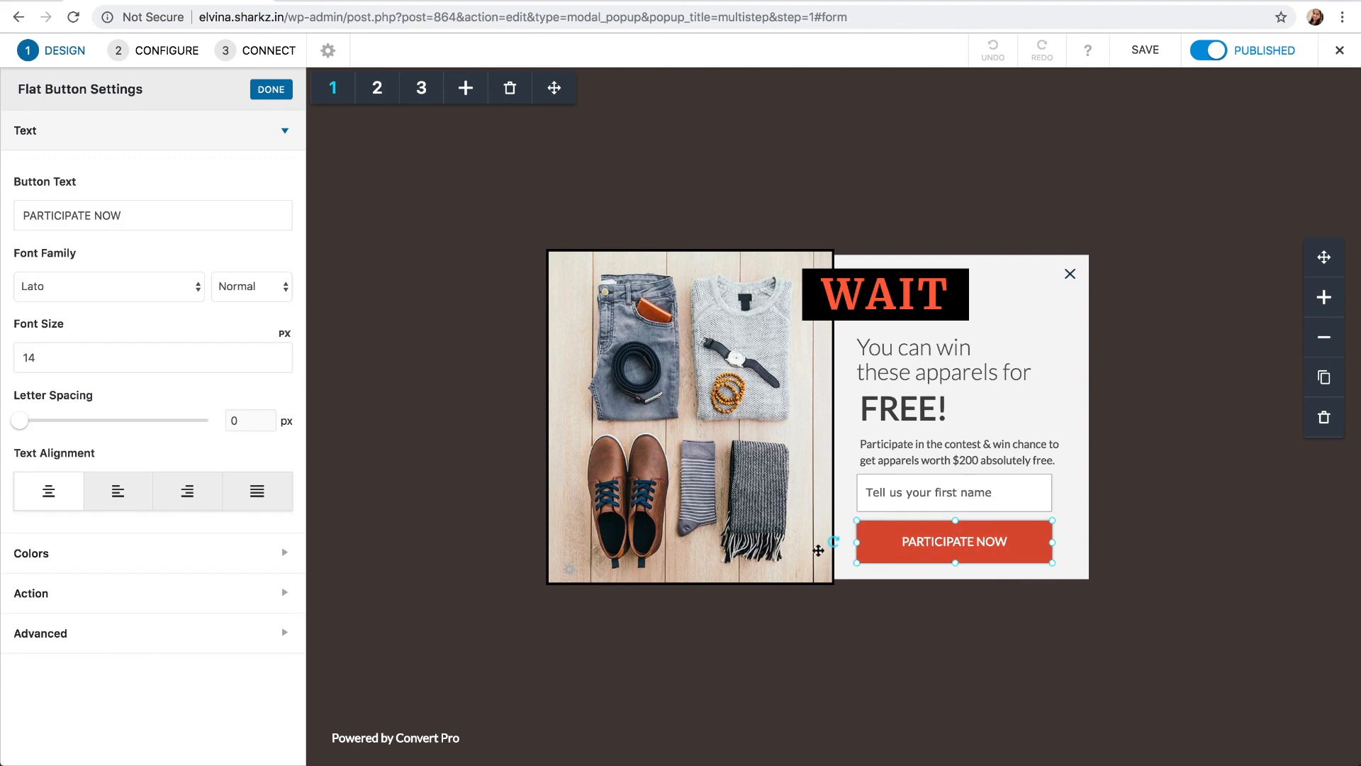
pyautogui.click(178, 594)
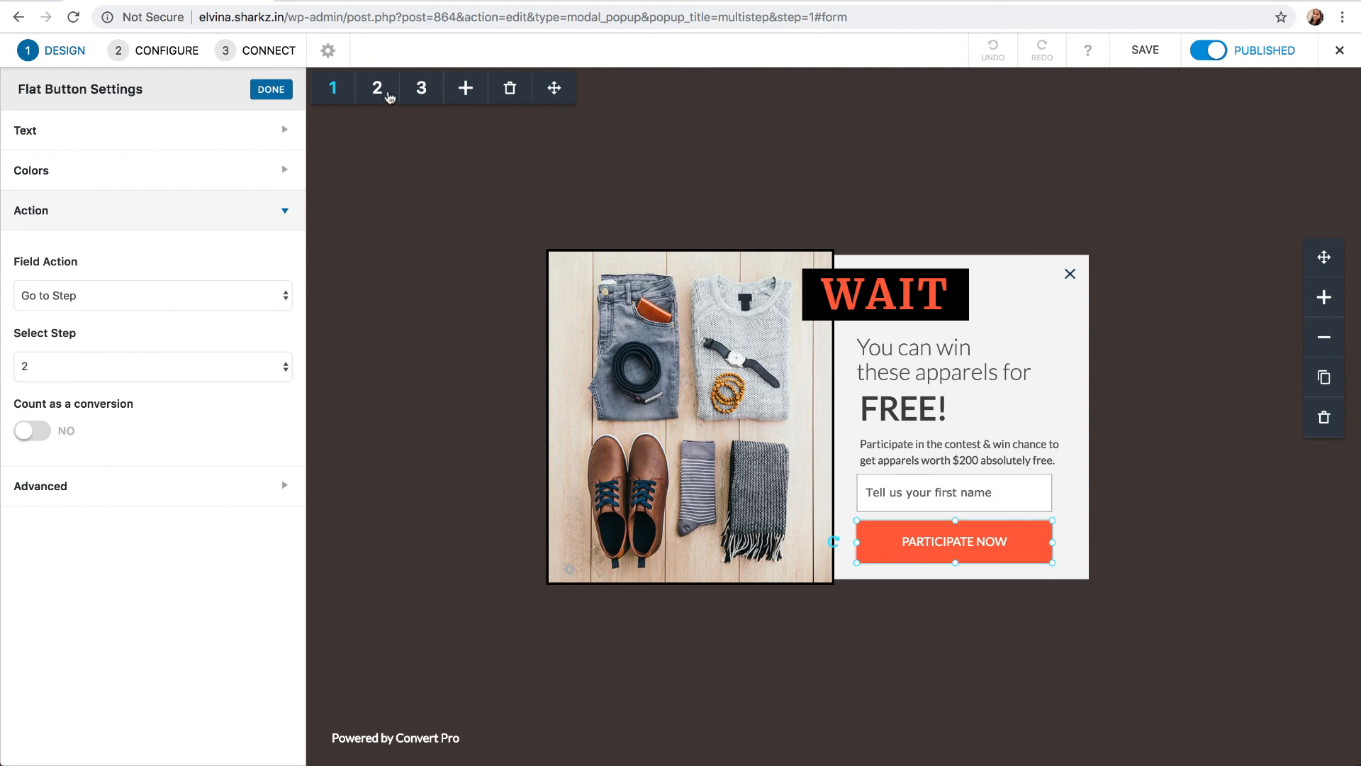
# Check the action of the "PROCEED TO THE CONTEST!" button in step 2, and compare the form fields of steps 1 and 2.
pyautogui.click(389, 97)
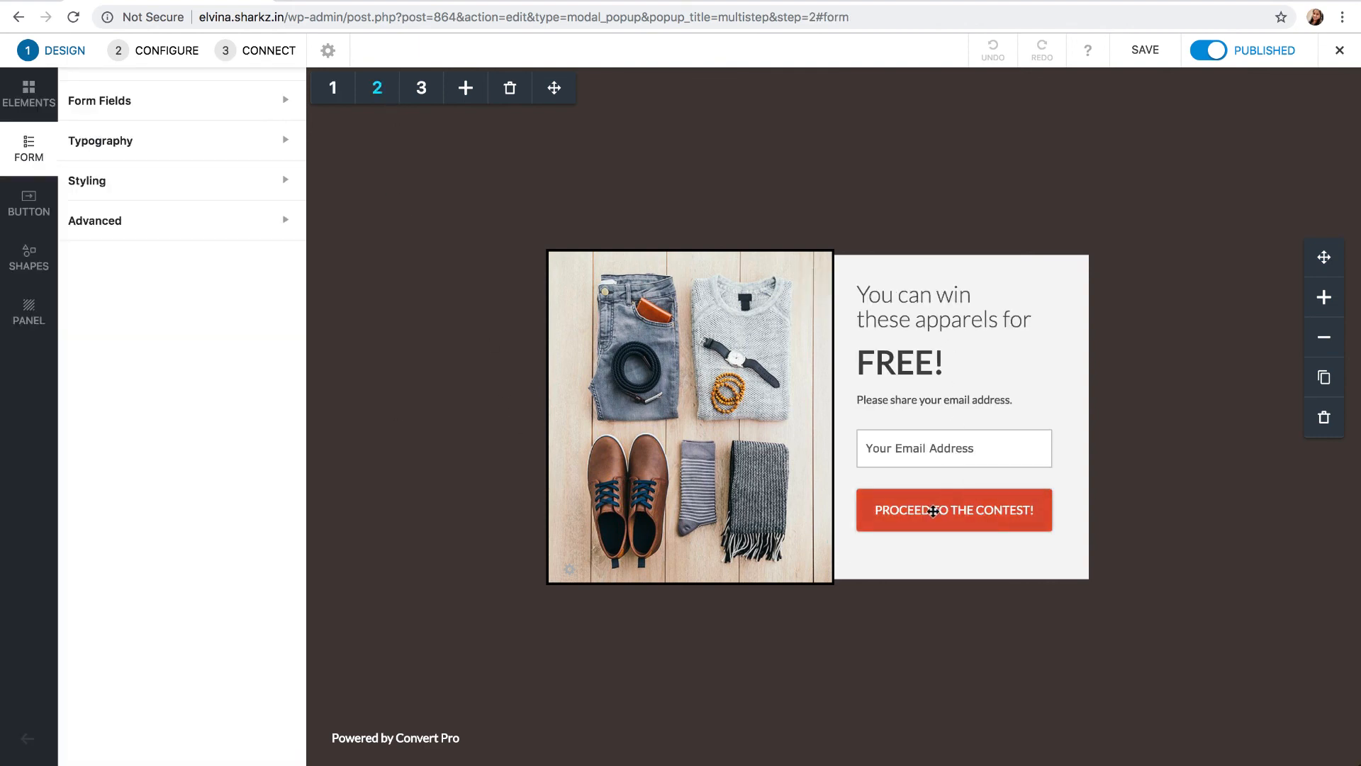
pyautogui.click(933, 511)
pyautogui.click(42, 593)
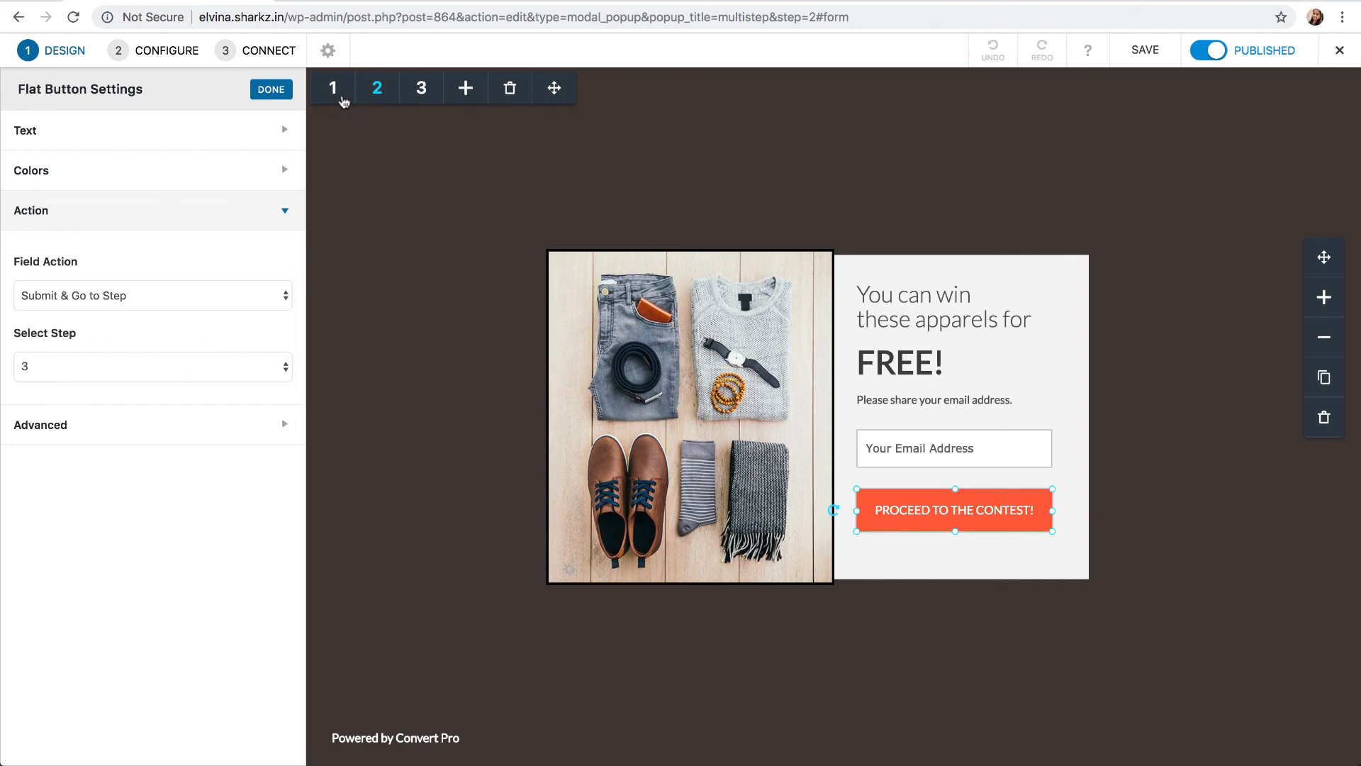
pyautogui.click(333, 88)
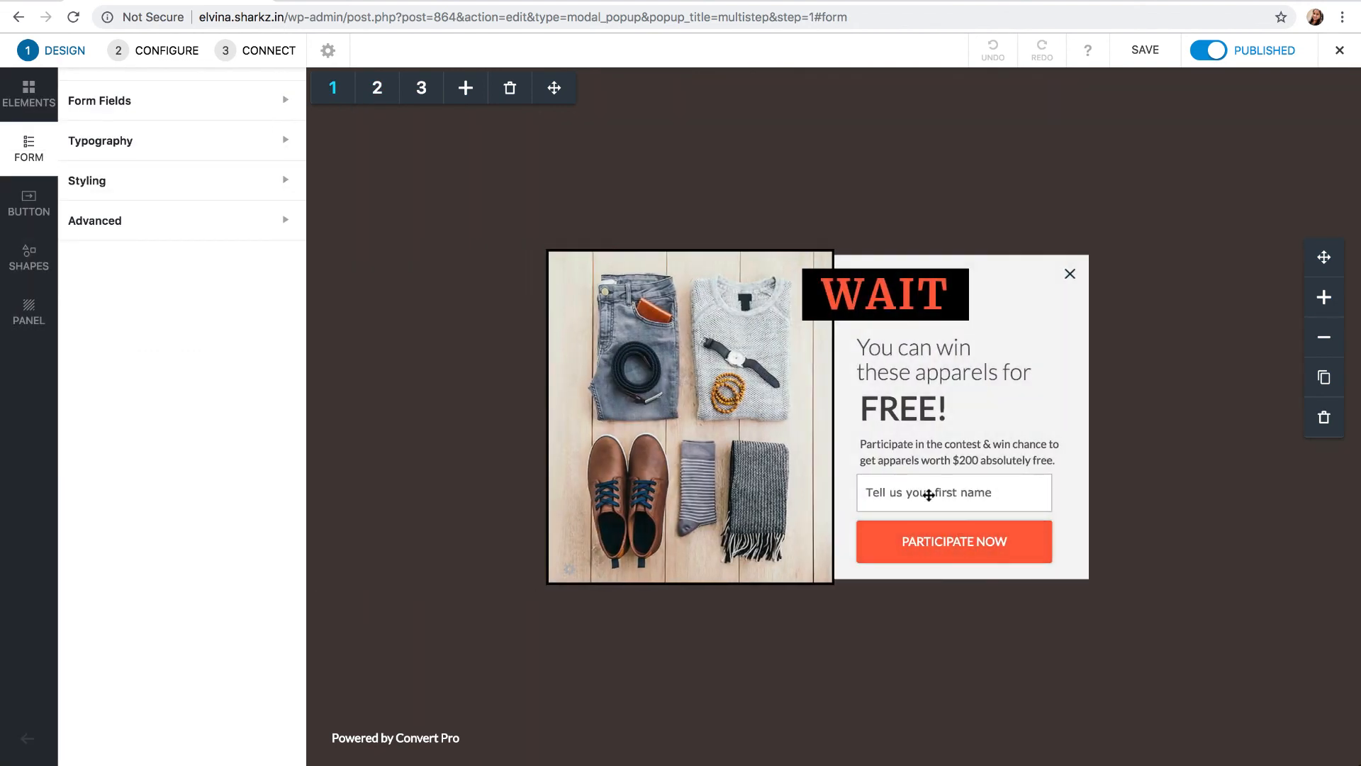
pyautogui.click(377, 88)
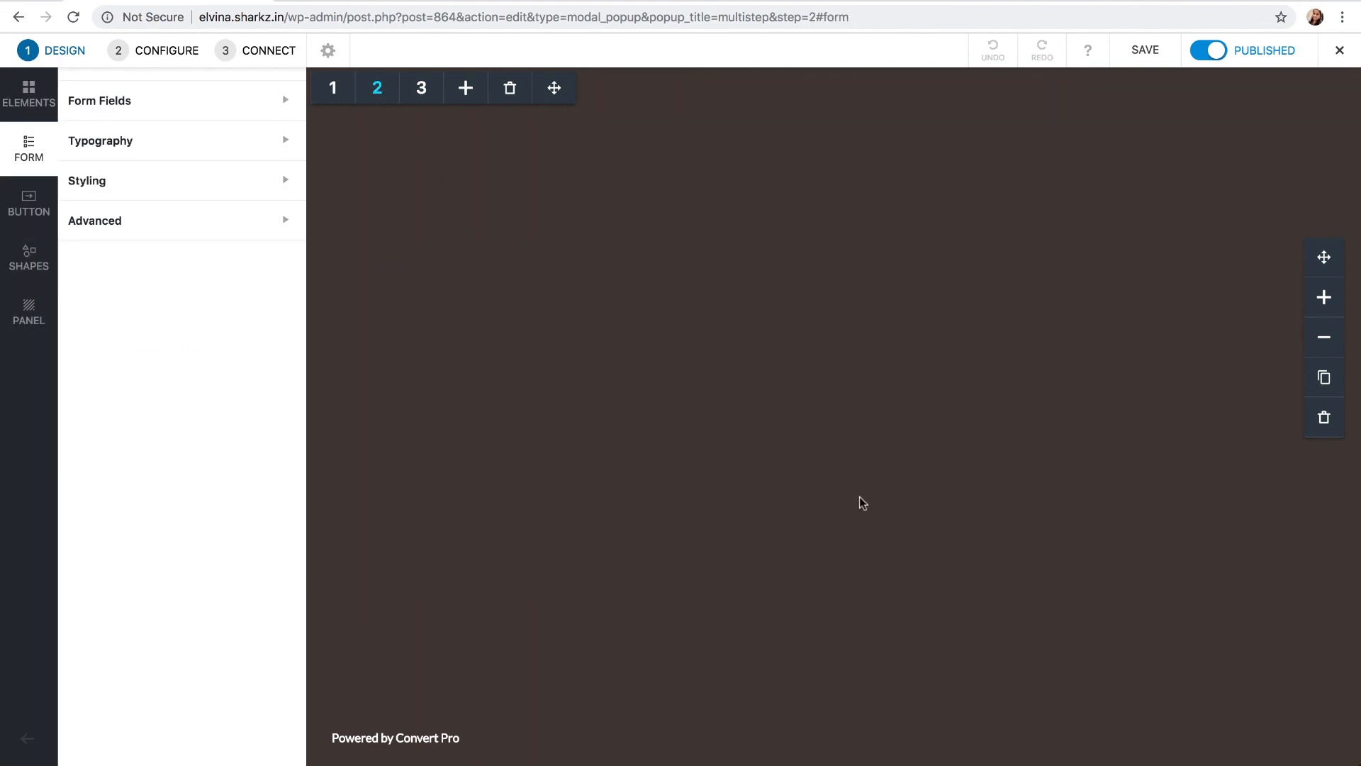